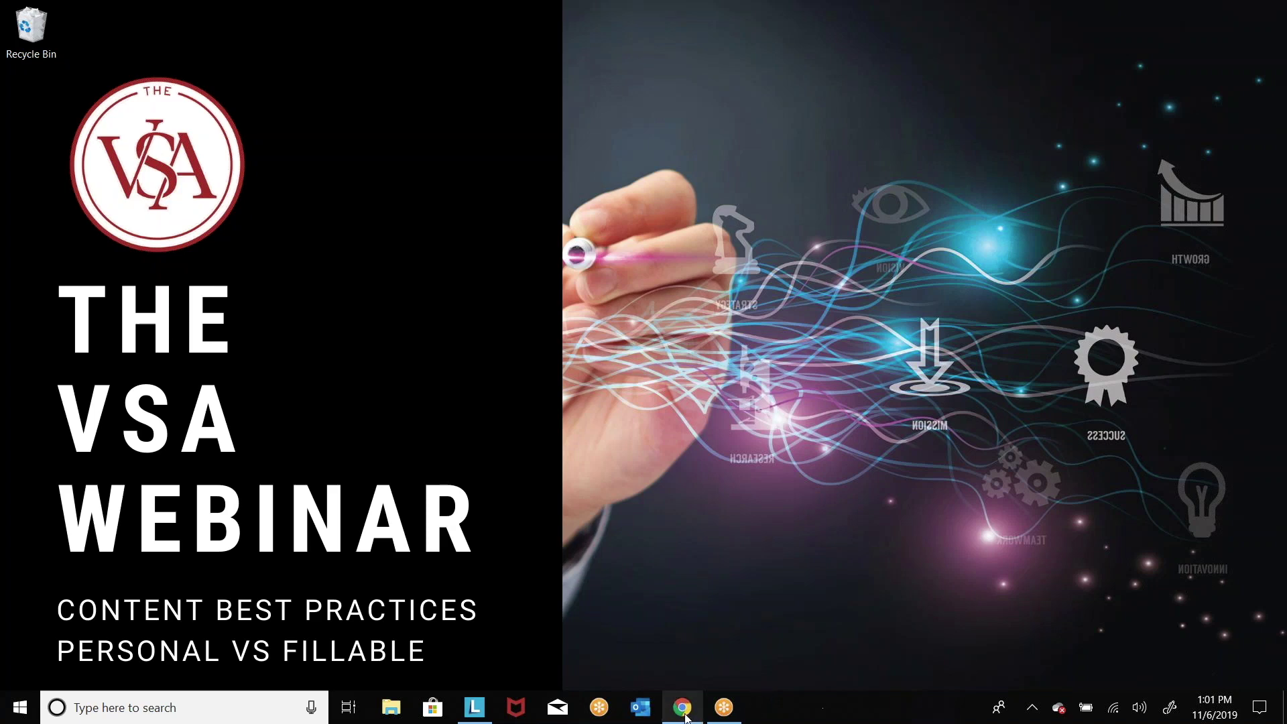
Peek at the Chrome window showing the FSOnline 'Sign up for The VSA' page
mouse_move(686, 717)
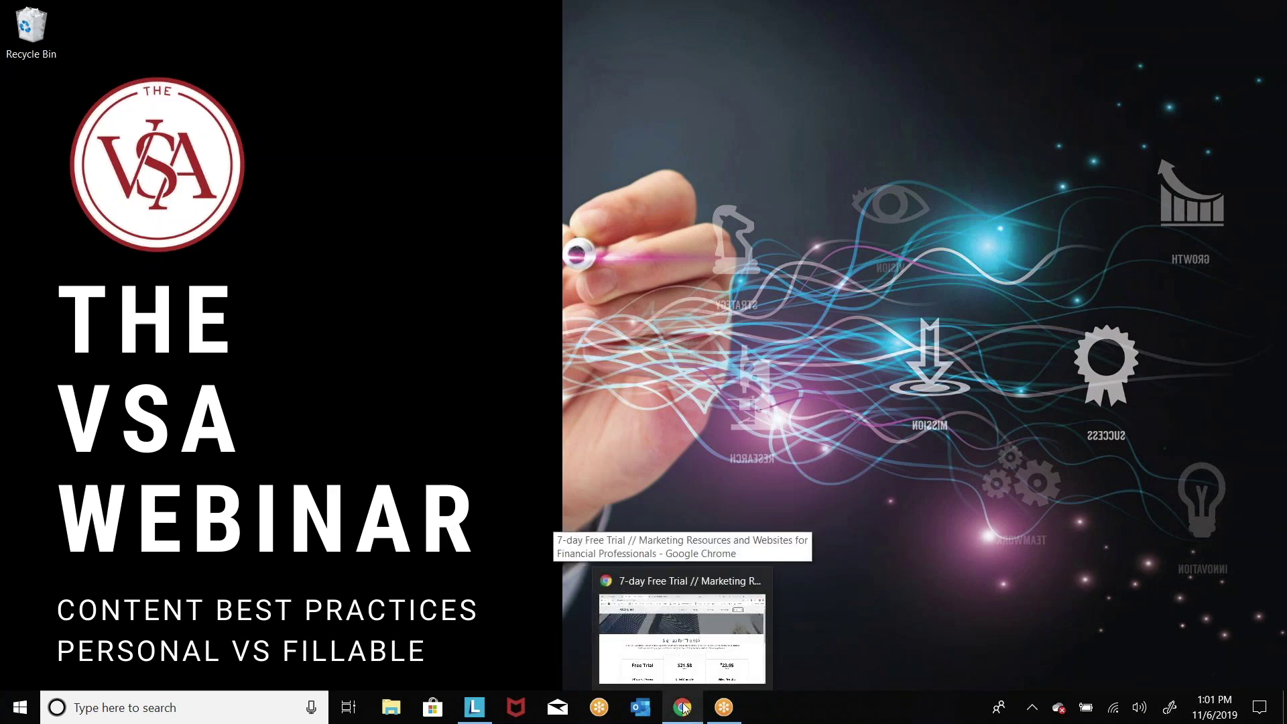
Bring the FSOnline sign-up page forward and review the Free Trial, $21.58 and $23.95 plans
mouse_move(685, 641)
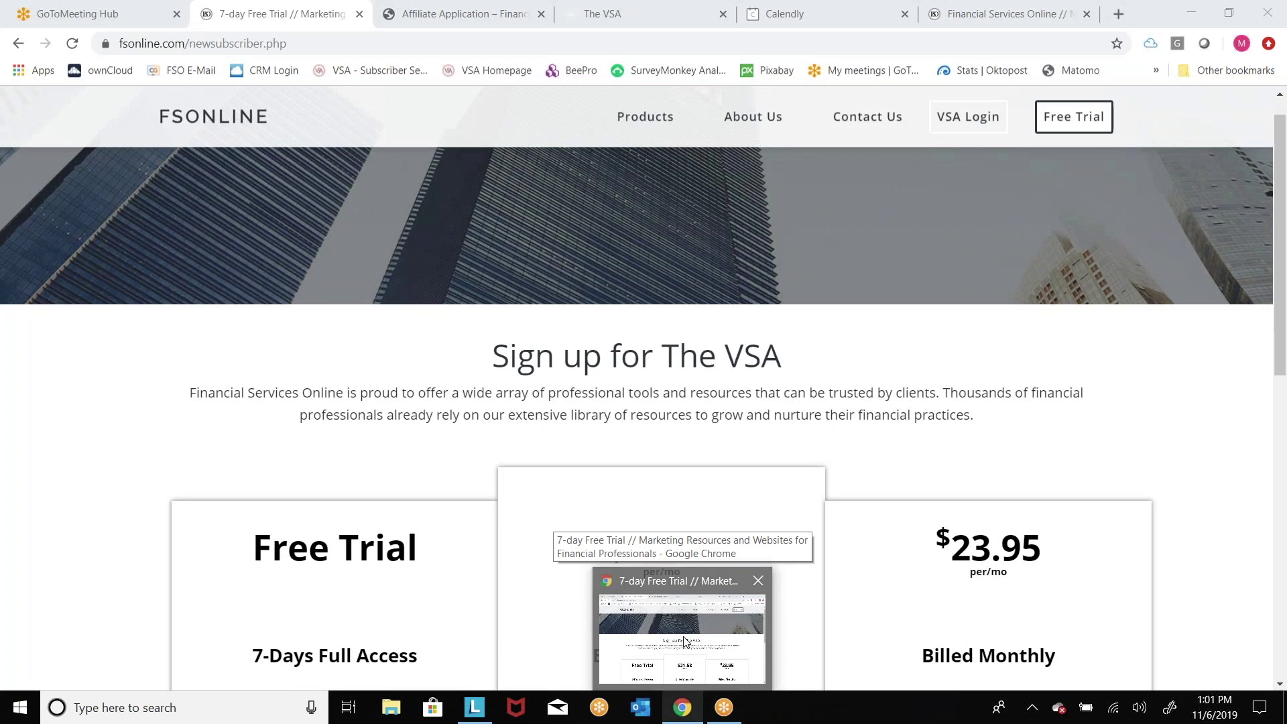
click(685, 642)
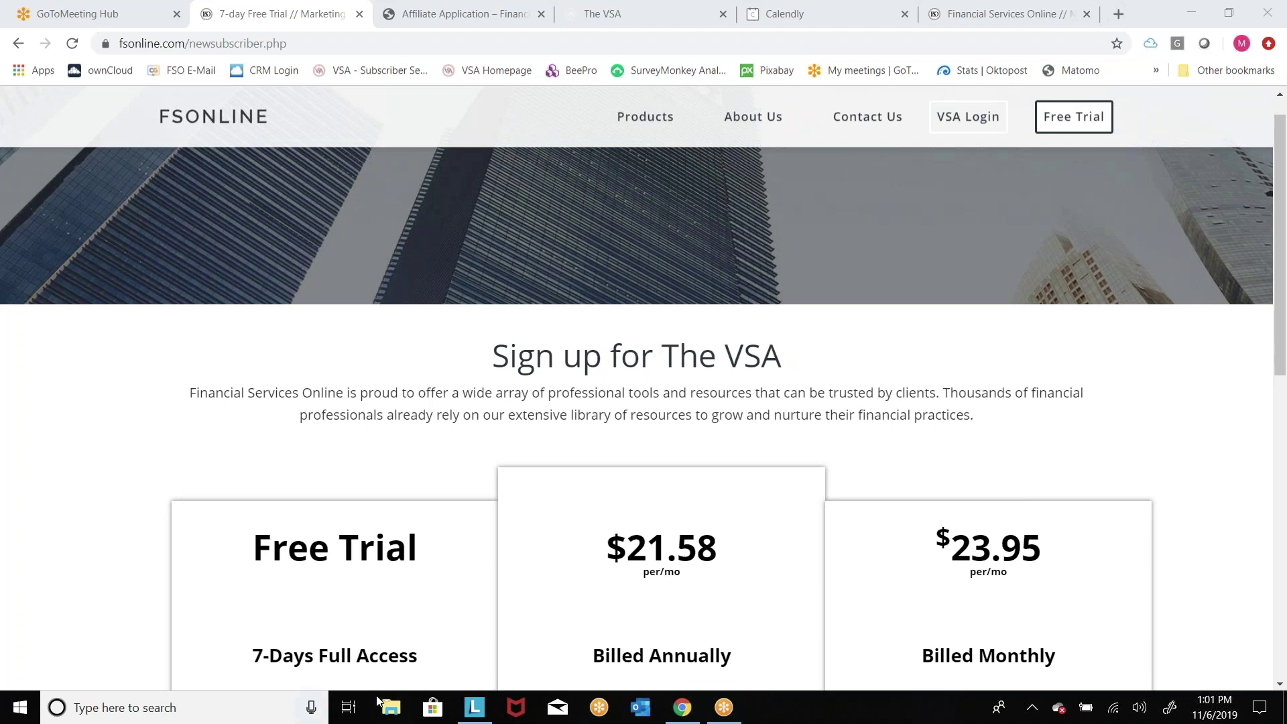
click(267, 433)
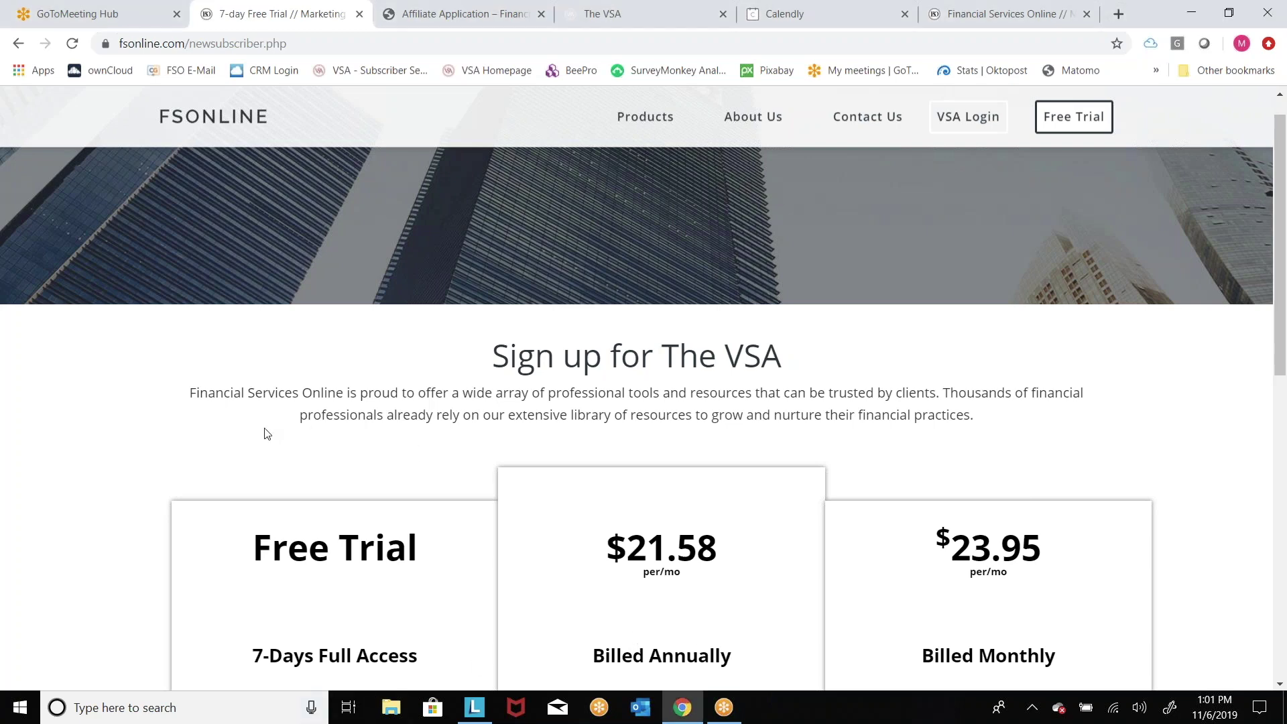
scroll(266, 433, down, 5)
scroll(644, 382, down, 1)
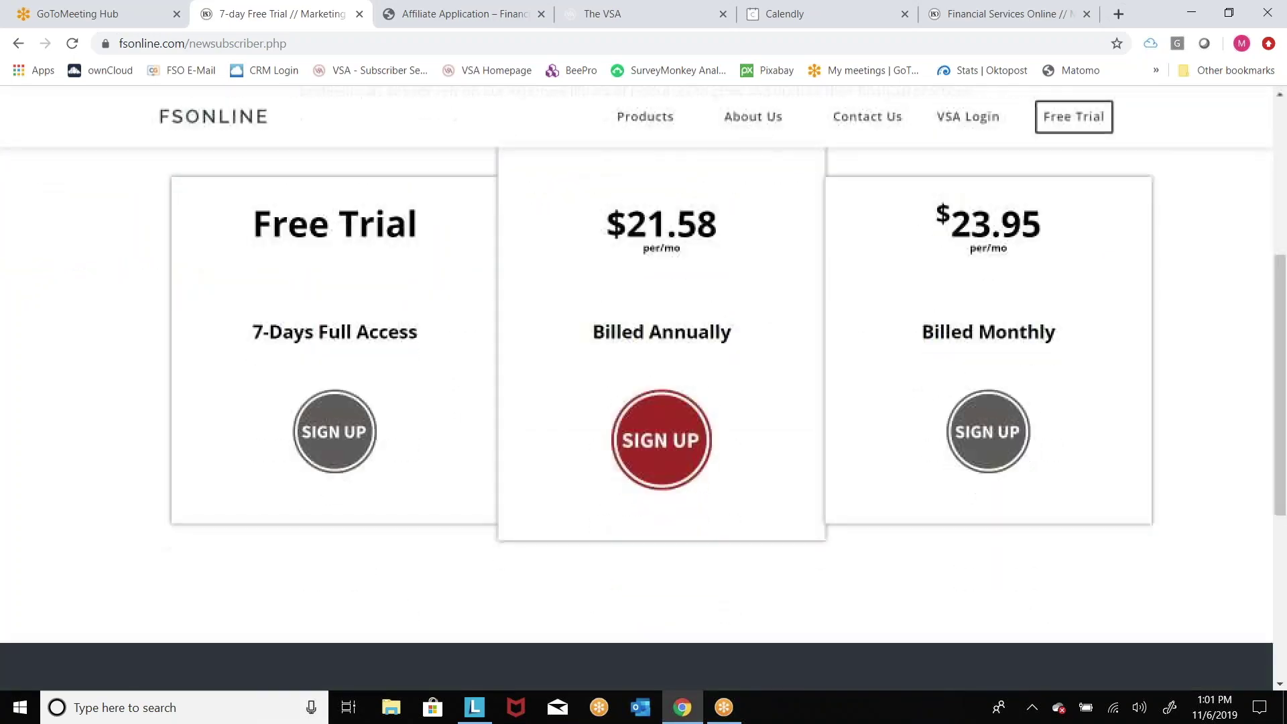
scroll(644, 382, up, 4)
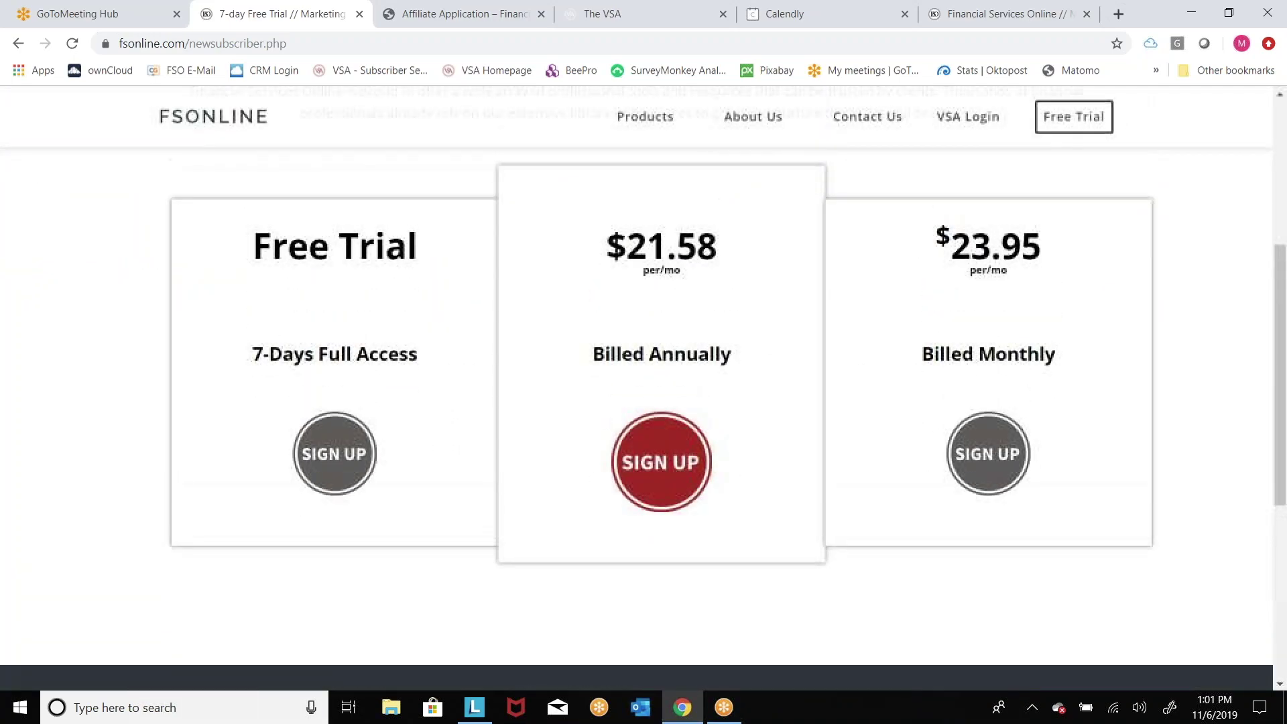
scroll(643, 382, up, 2)
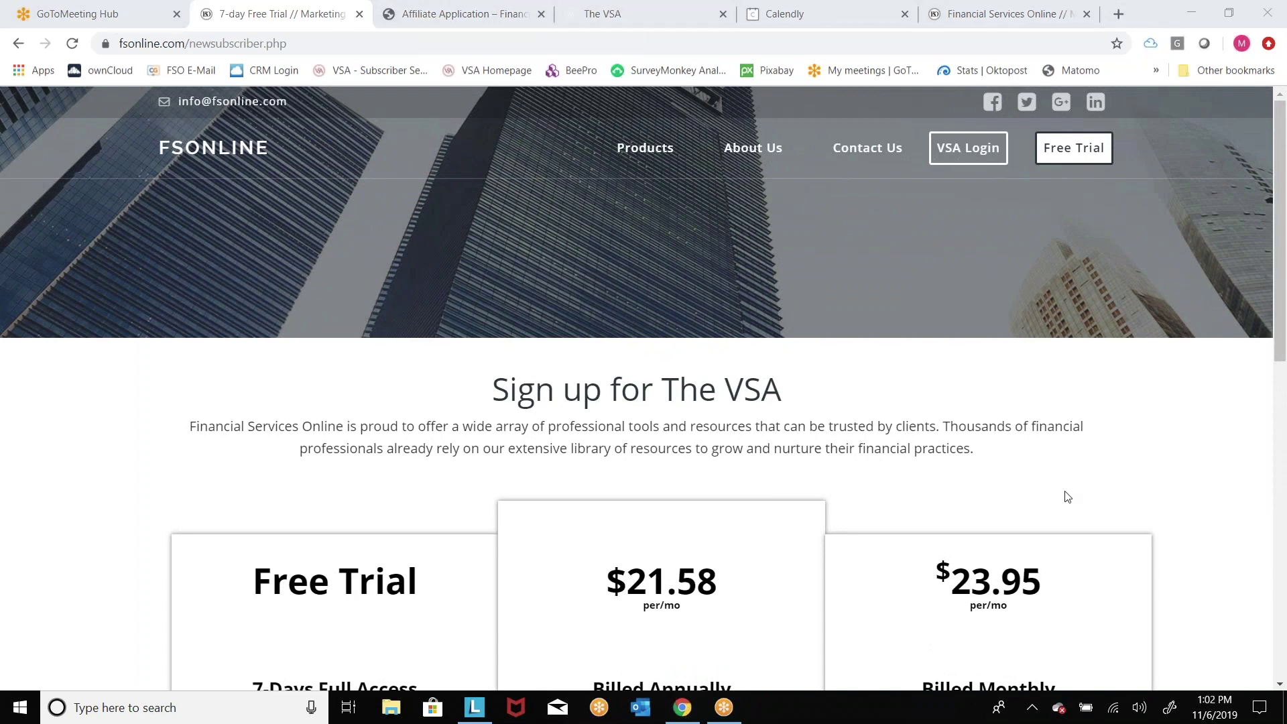
Go to the Affiliate Application page and select its full URL in the address bar
click(454, 27)
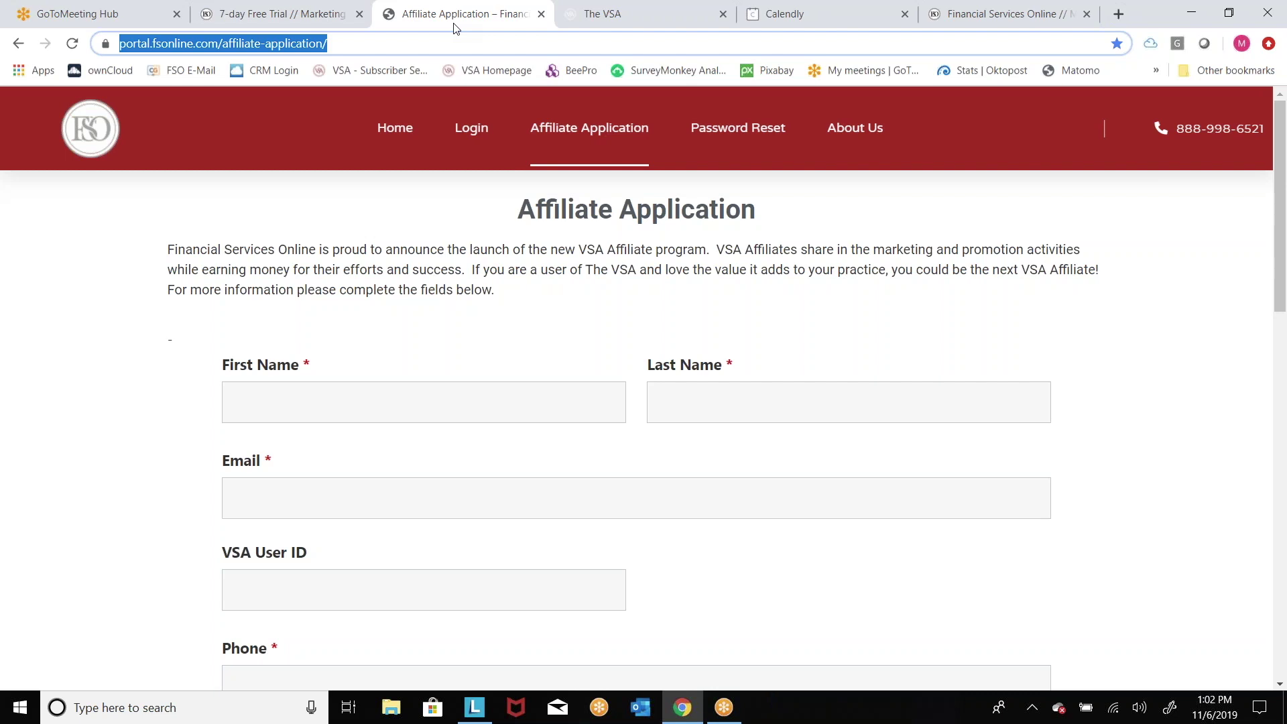
click(425, 46)
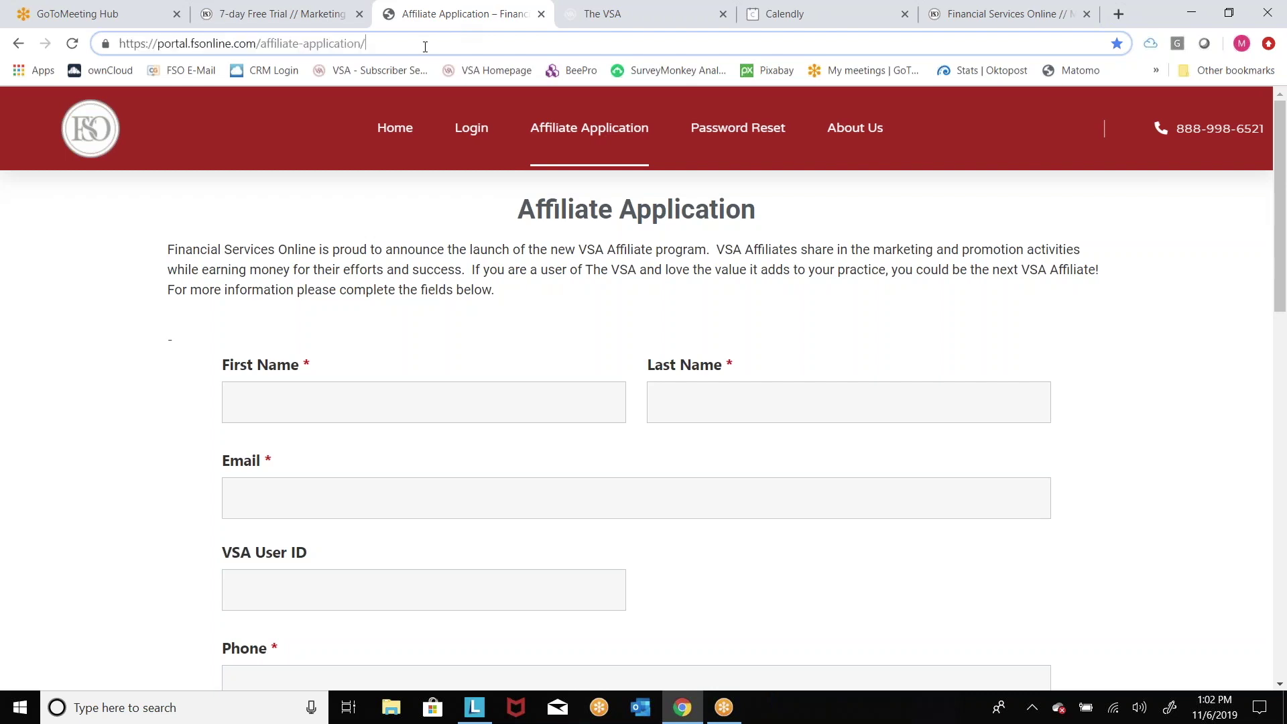
key(ctrl+a)
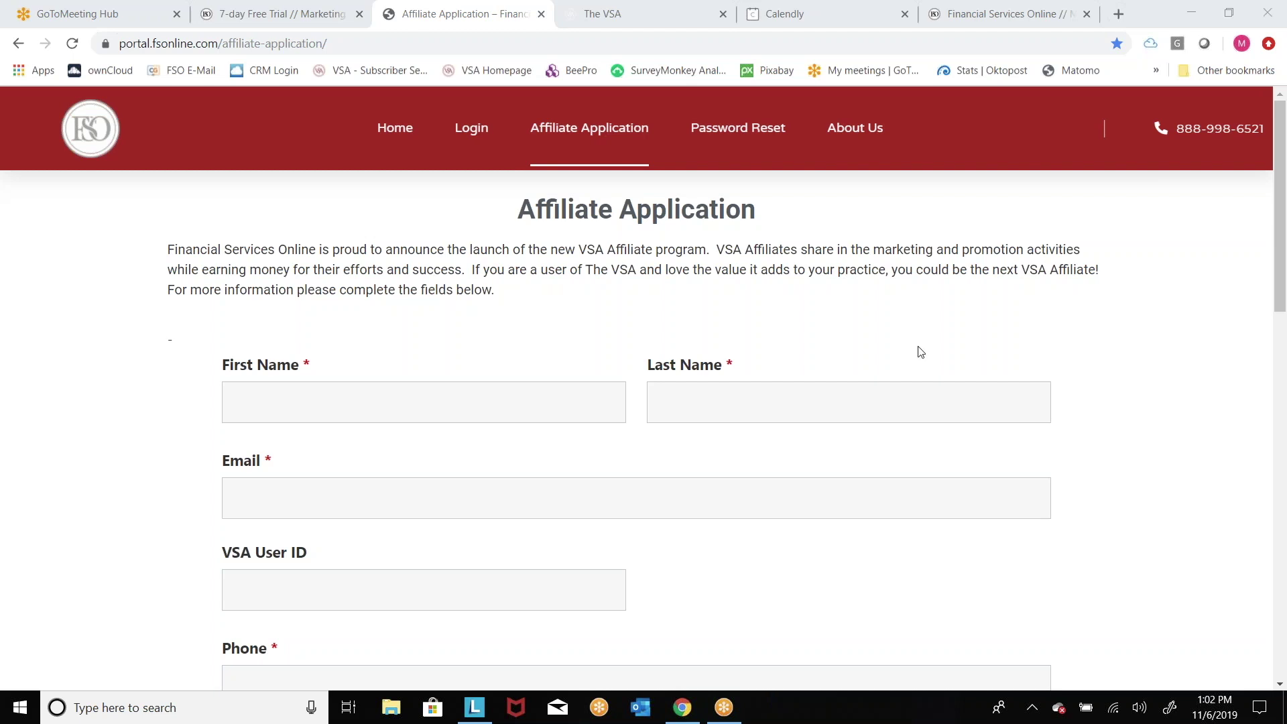
Switch to the VSA webinar registration page and select its full URL
click(648, 15)
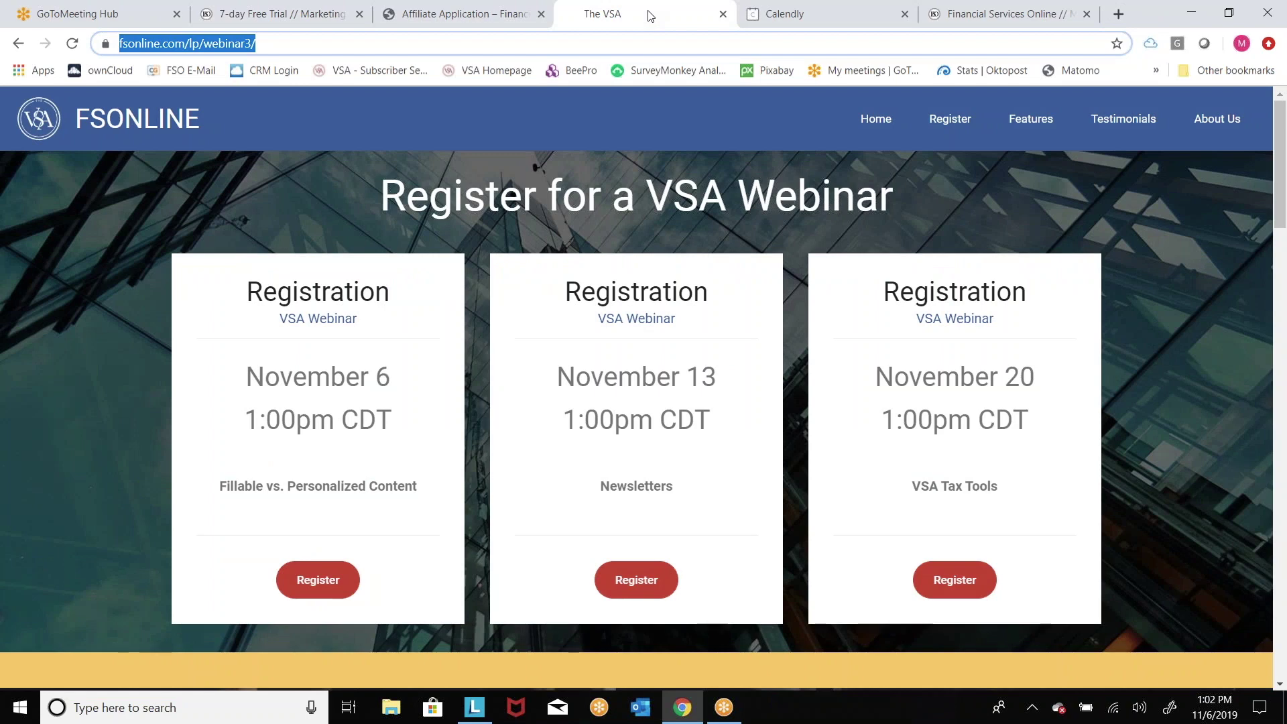
click(482, 41)
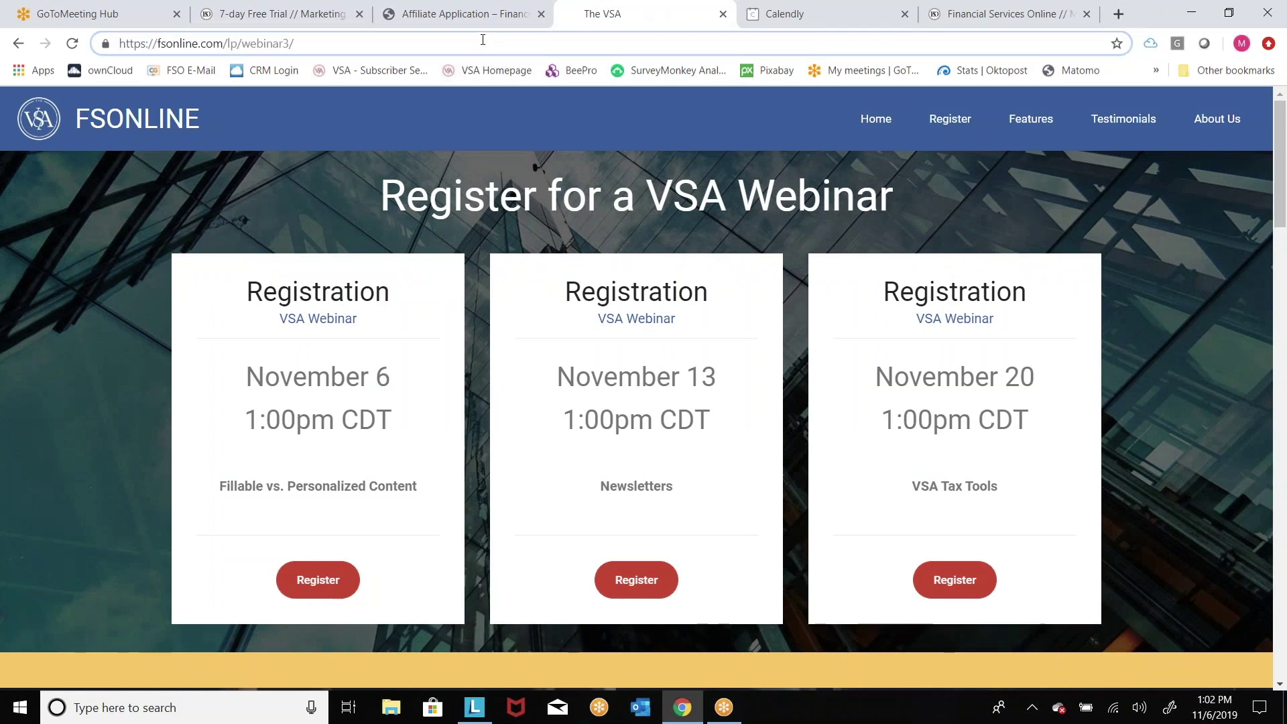
key(ctrl+a)
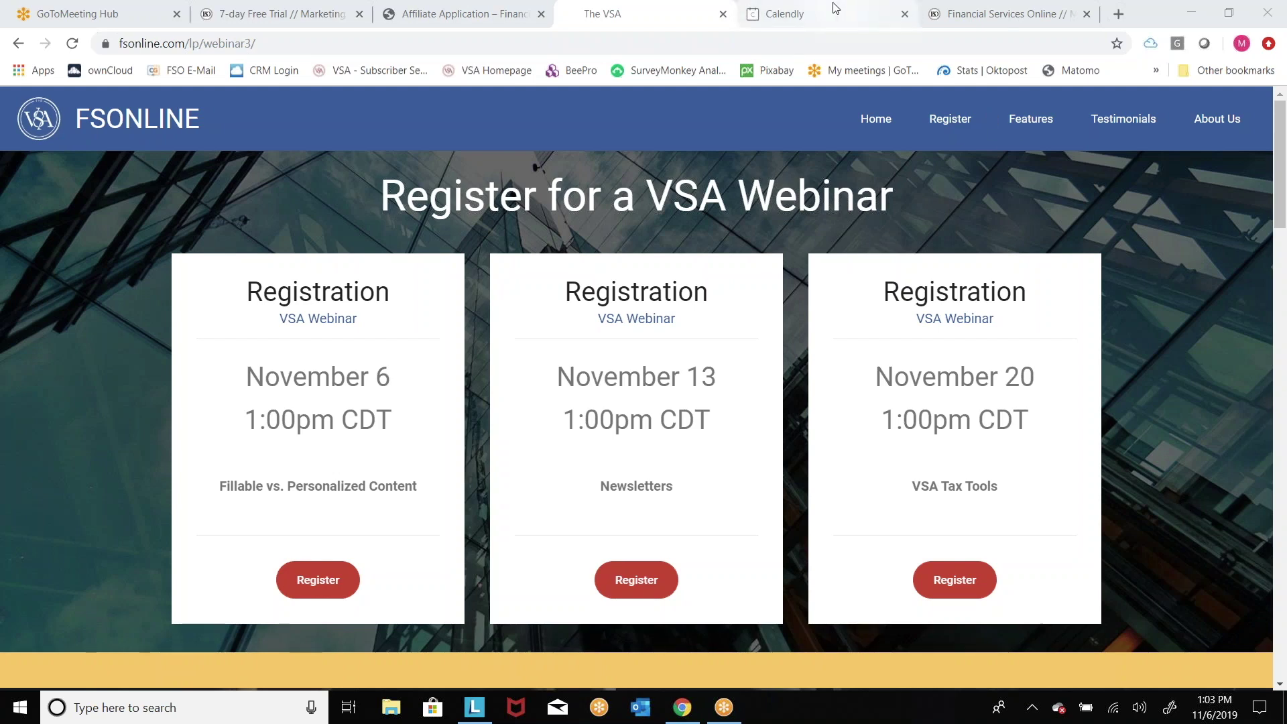
Copy the Calendly scheduling link, close the sharing dialog, and return to the event types list
click(835, 24)
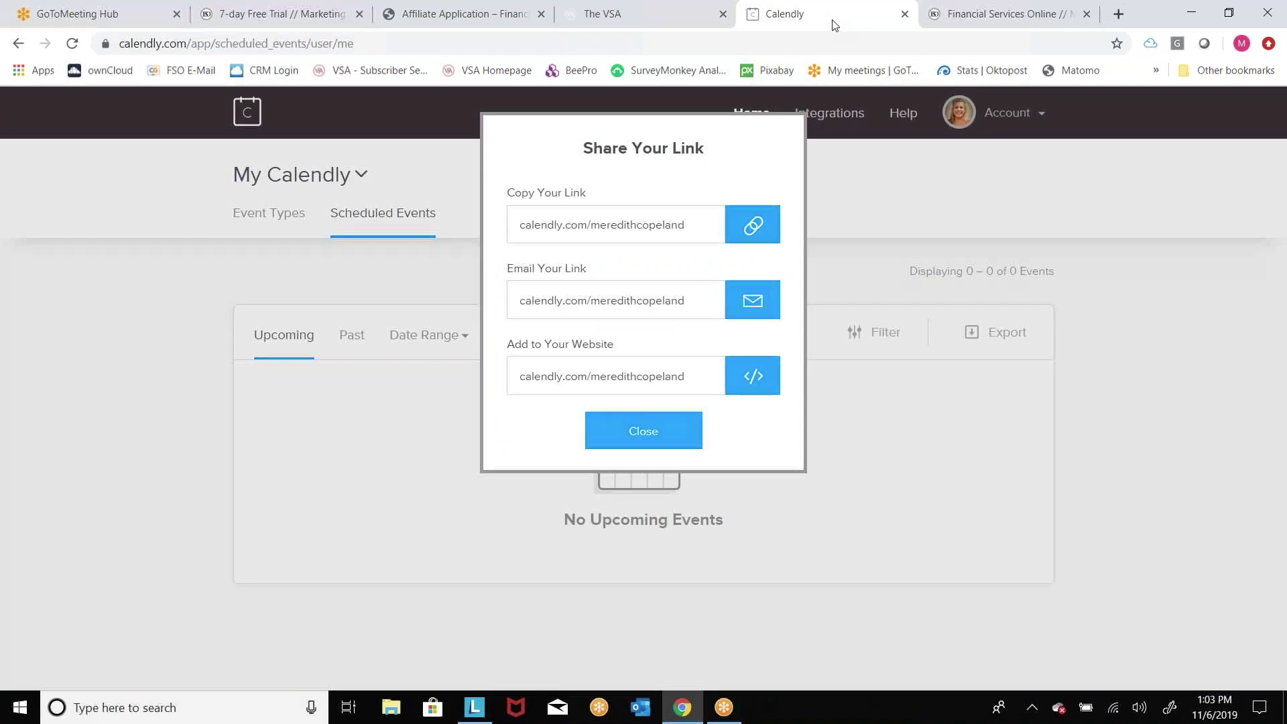
click(753, 243)
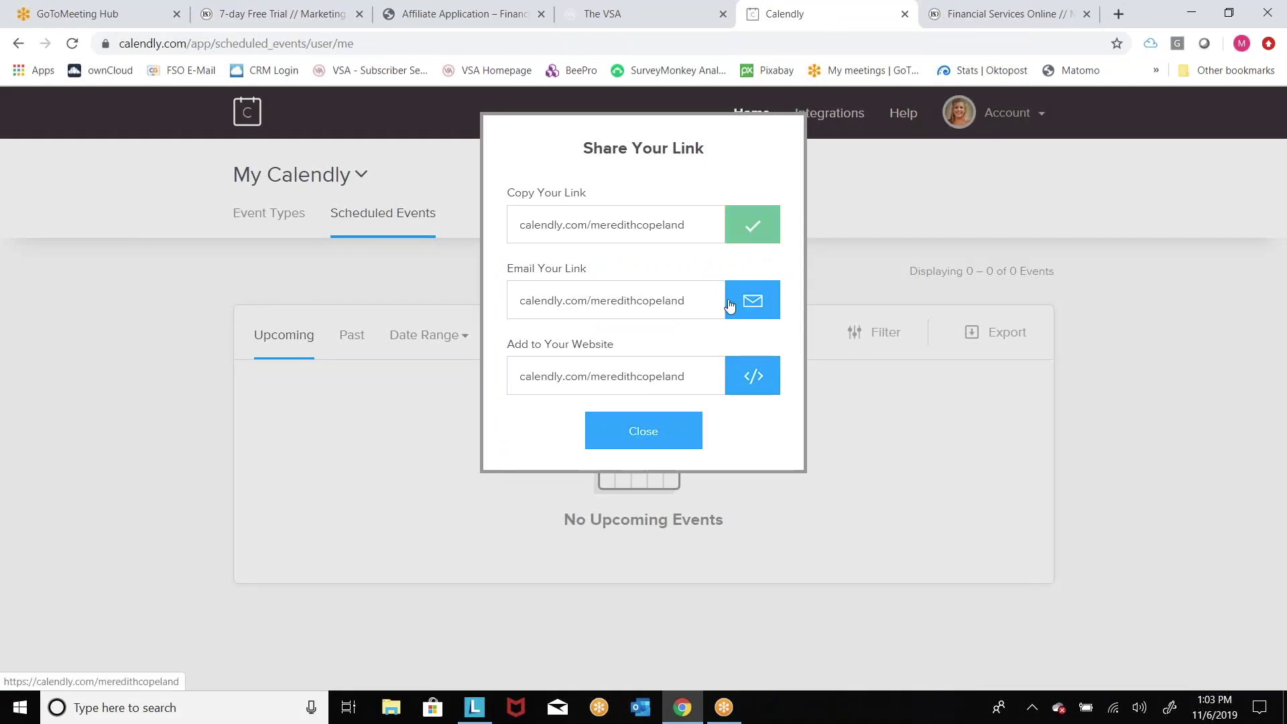
click(675, 440)
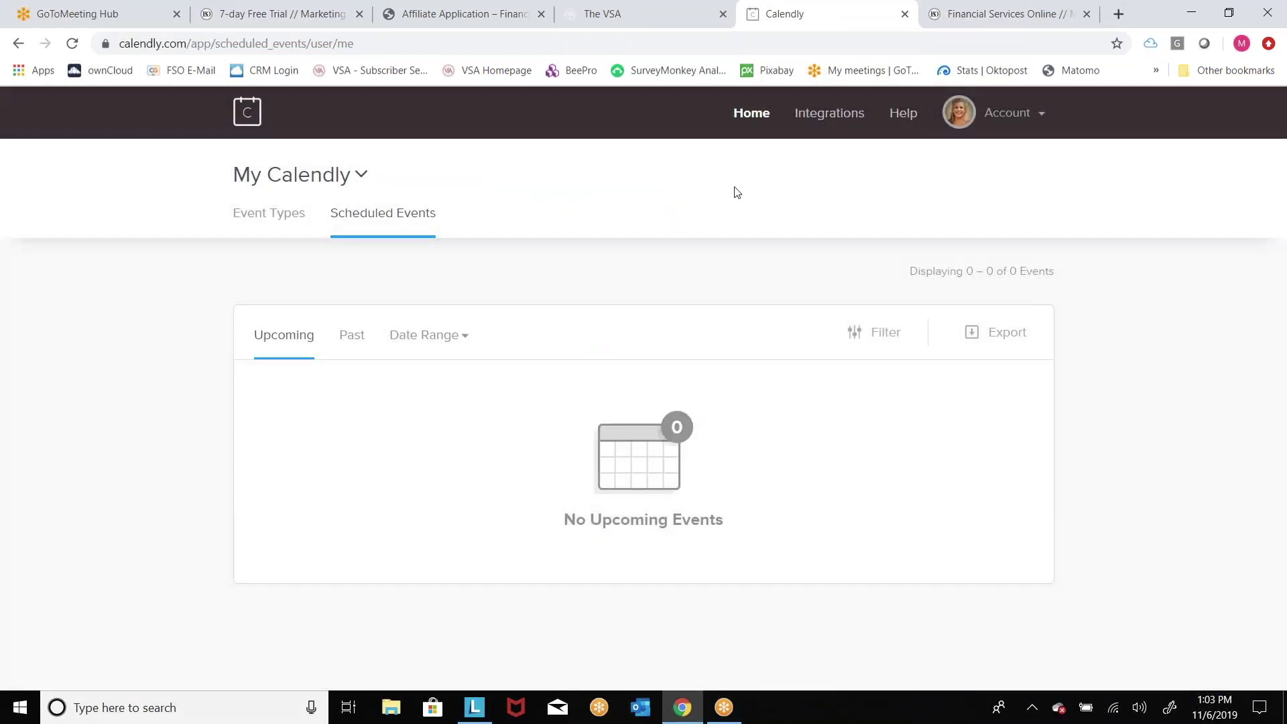
click(750, 121)
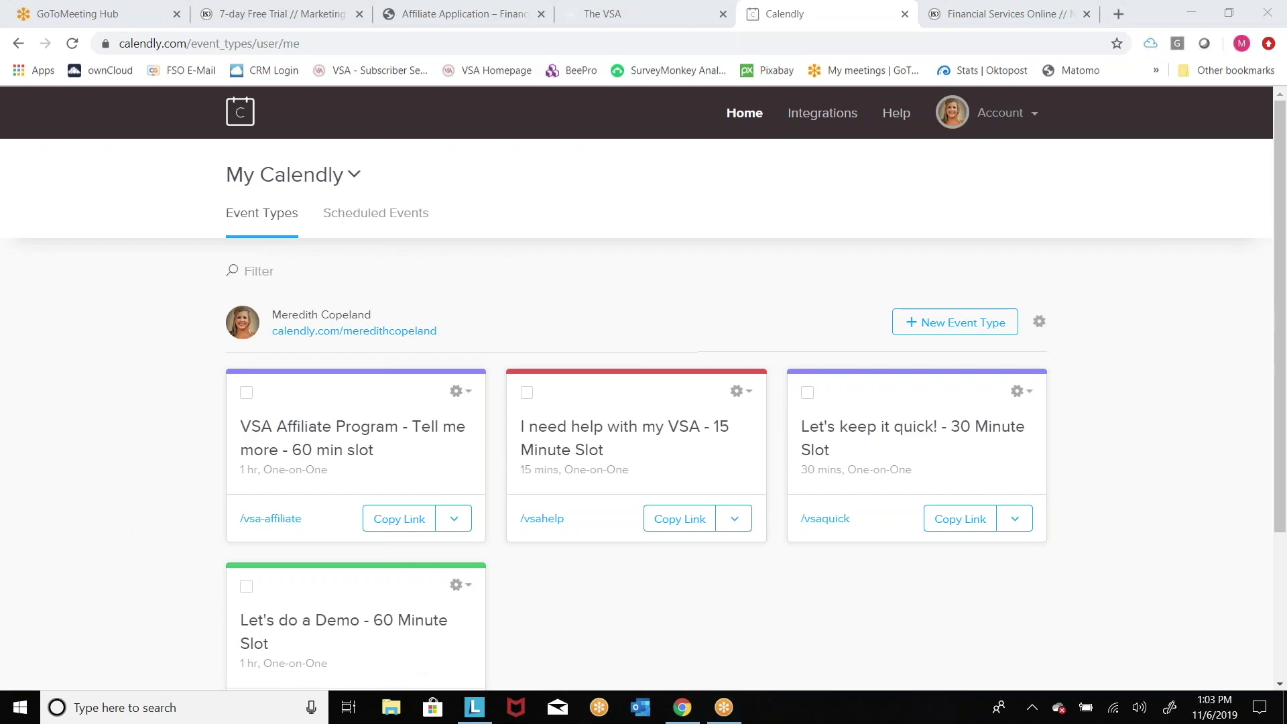
Go to the Financial Services Online home page and log in to The VSA
click(990, 8)
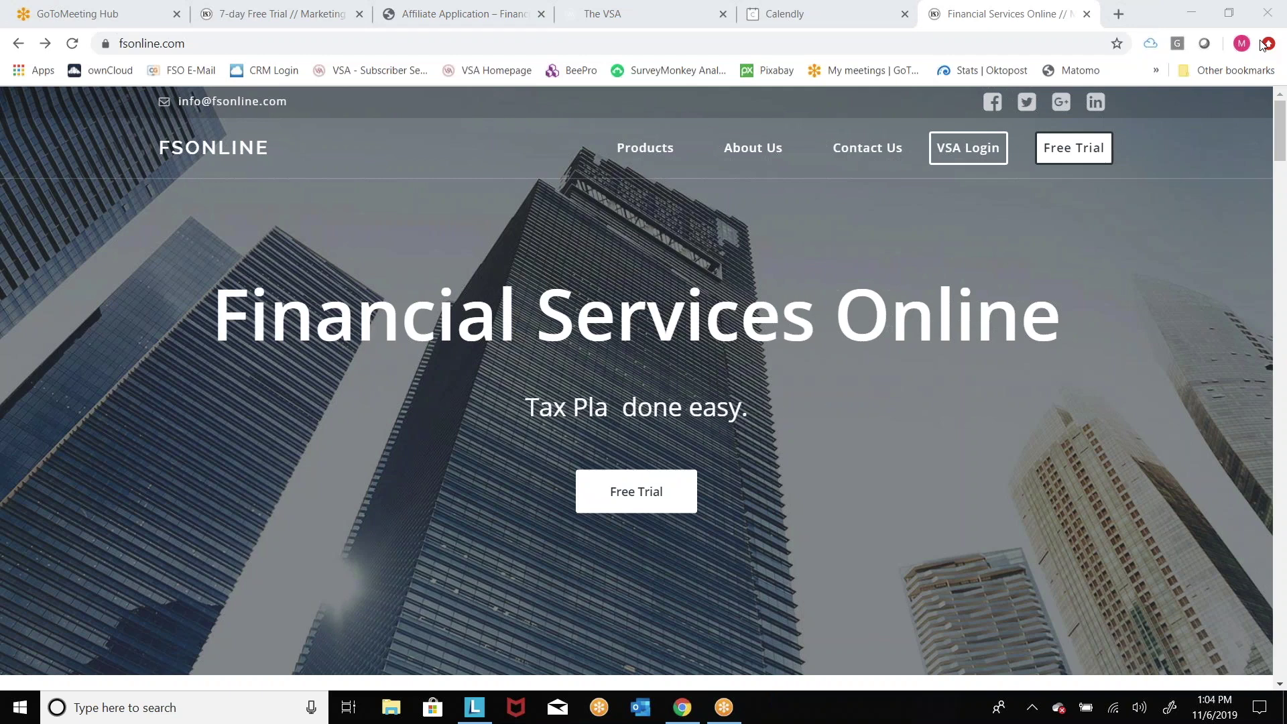
click(983, 159)
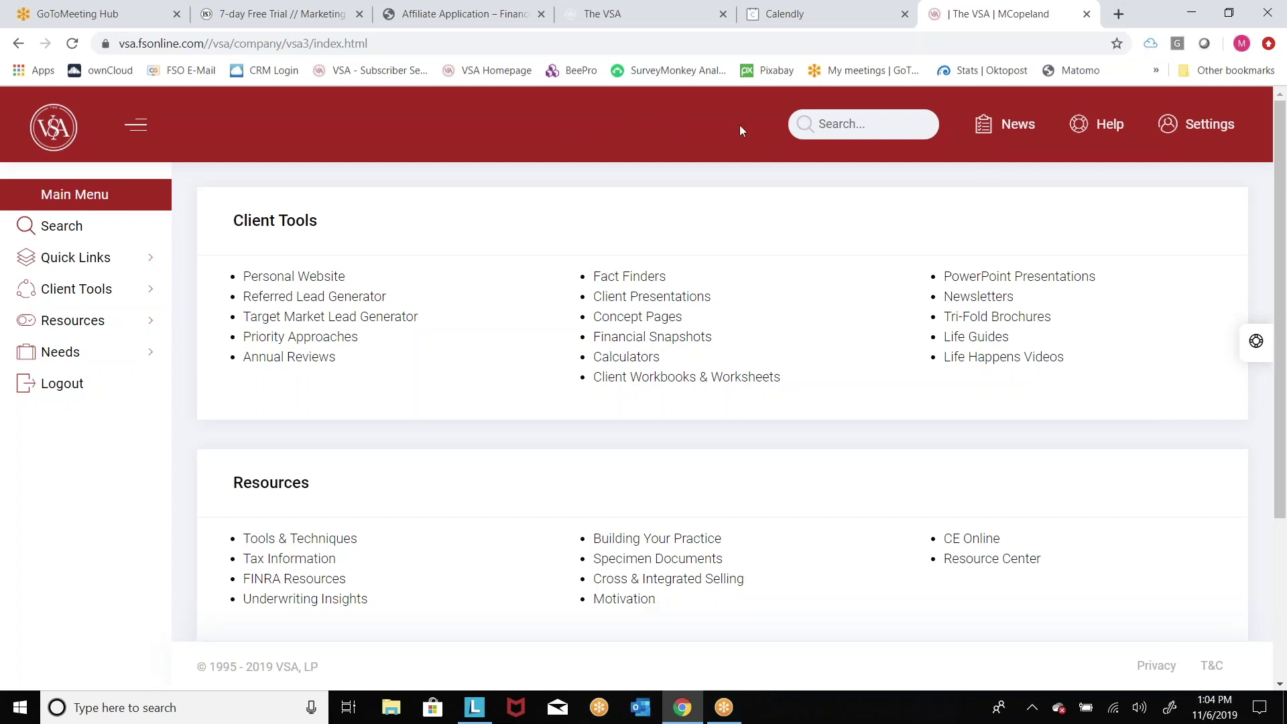
click(1016, 136)
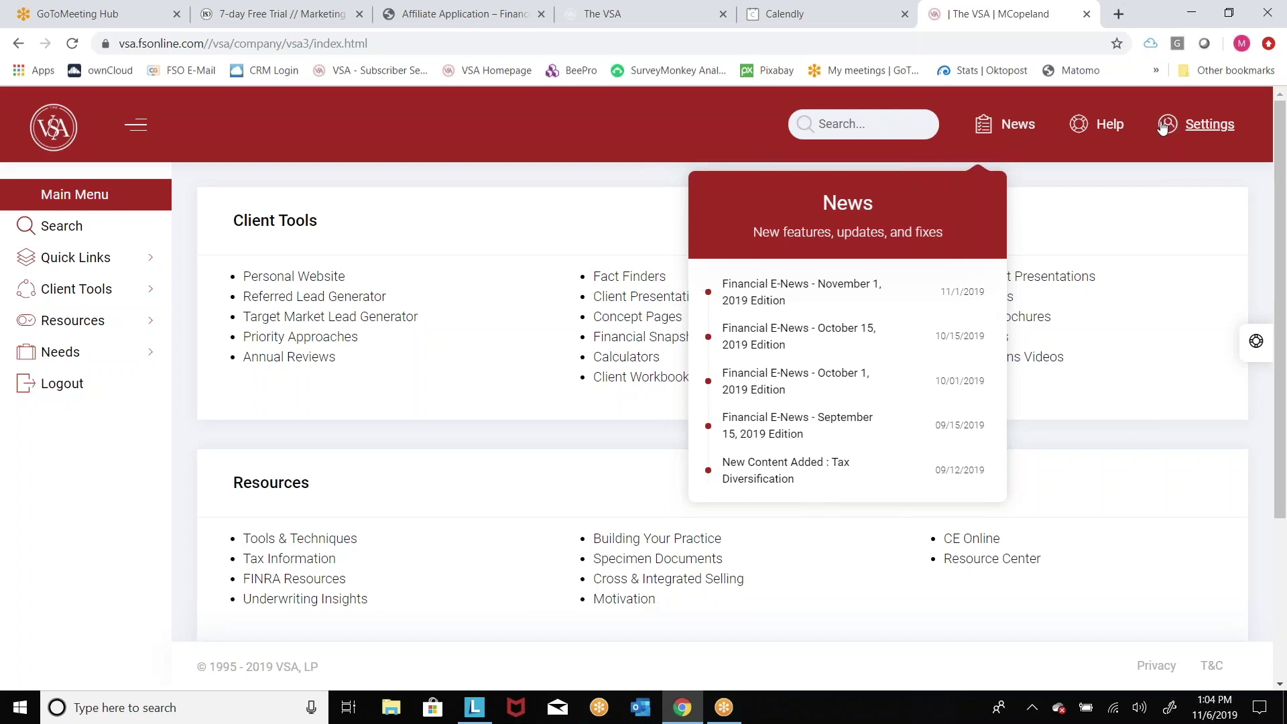
click(1087, 128)
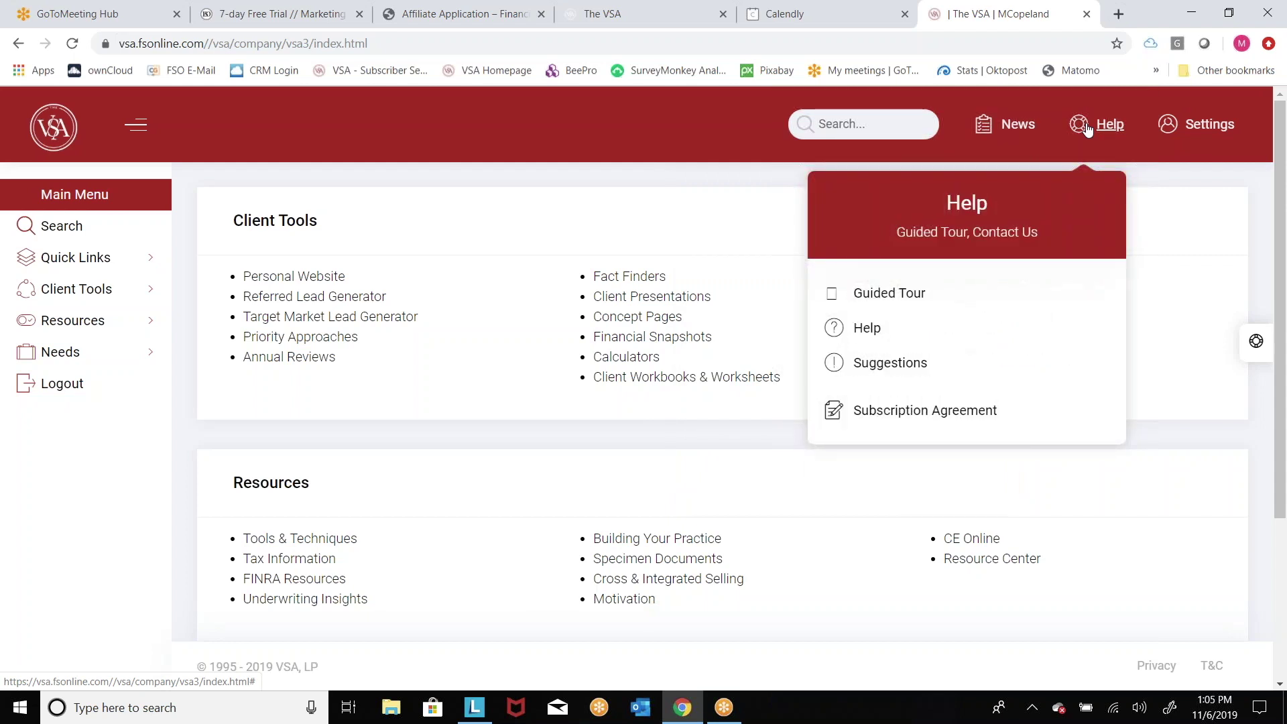
click(1213, 137)
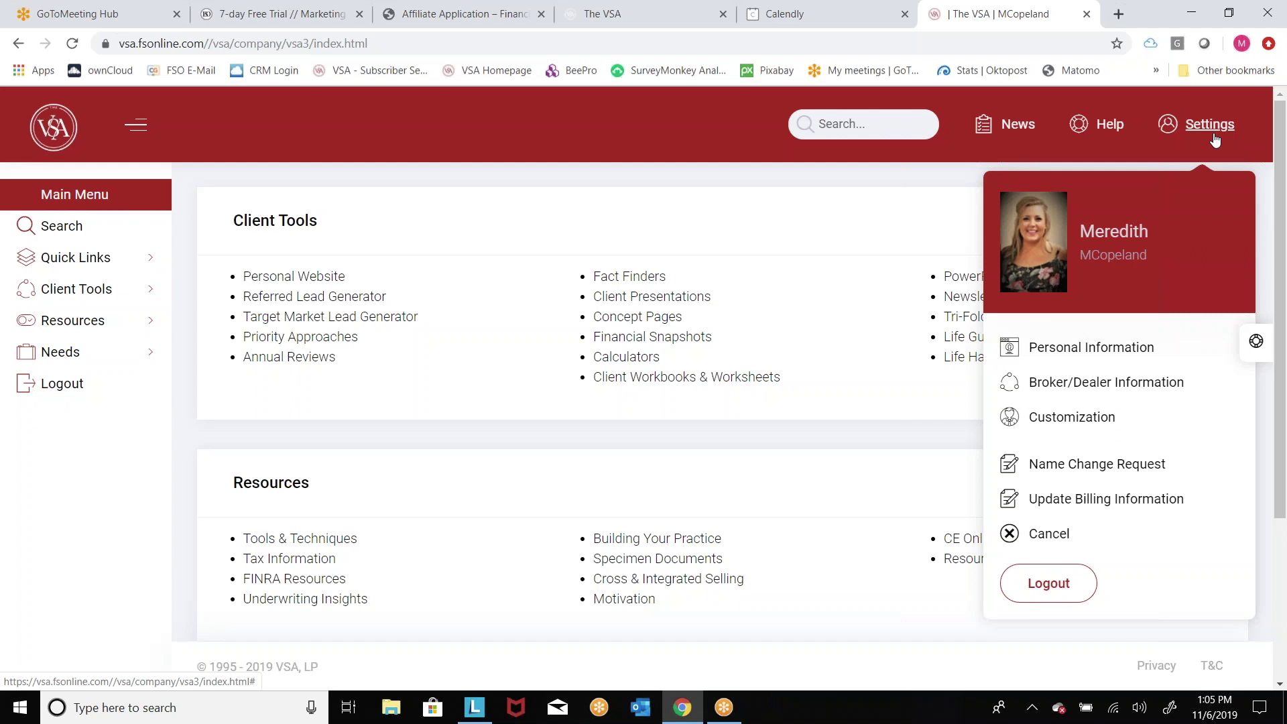
click(1214, 138)
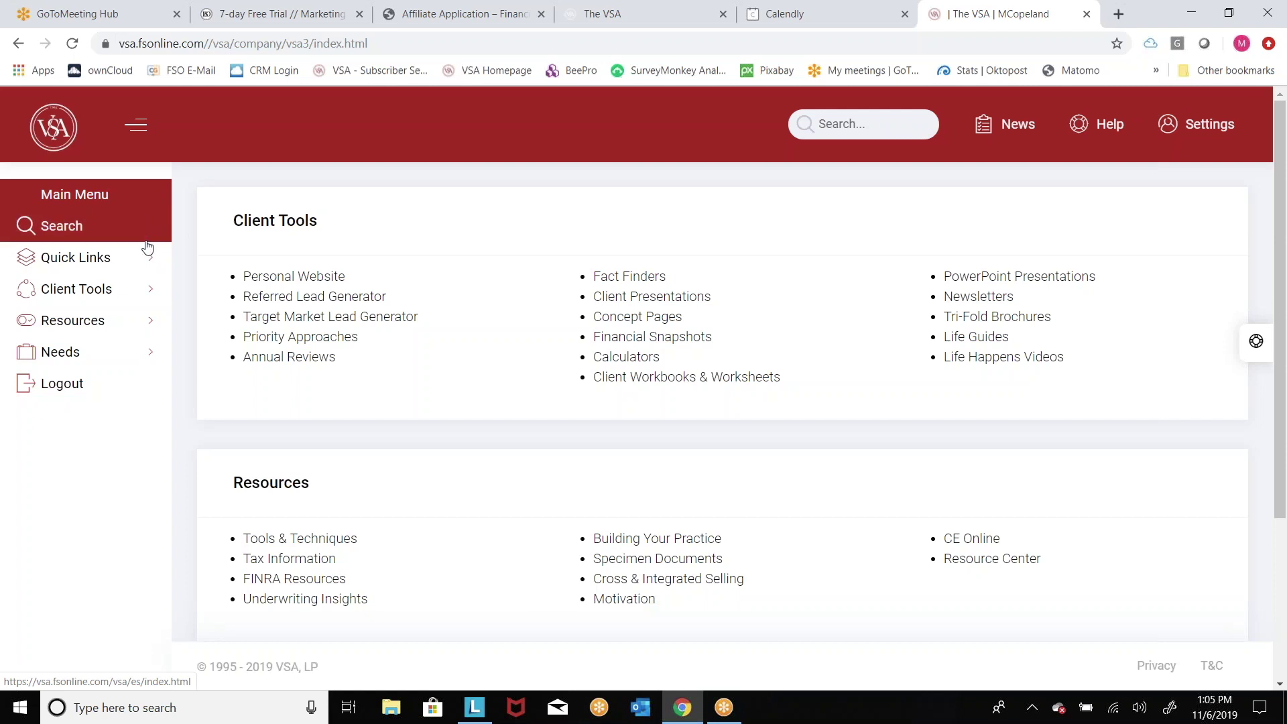
Look over the Client Tools and Resources links on The VSA home page
mouse_move(150, 254)
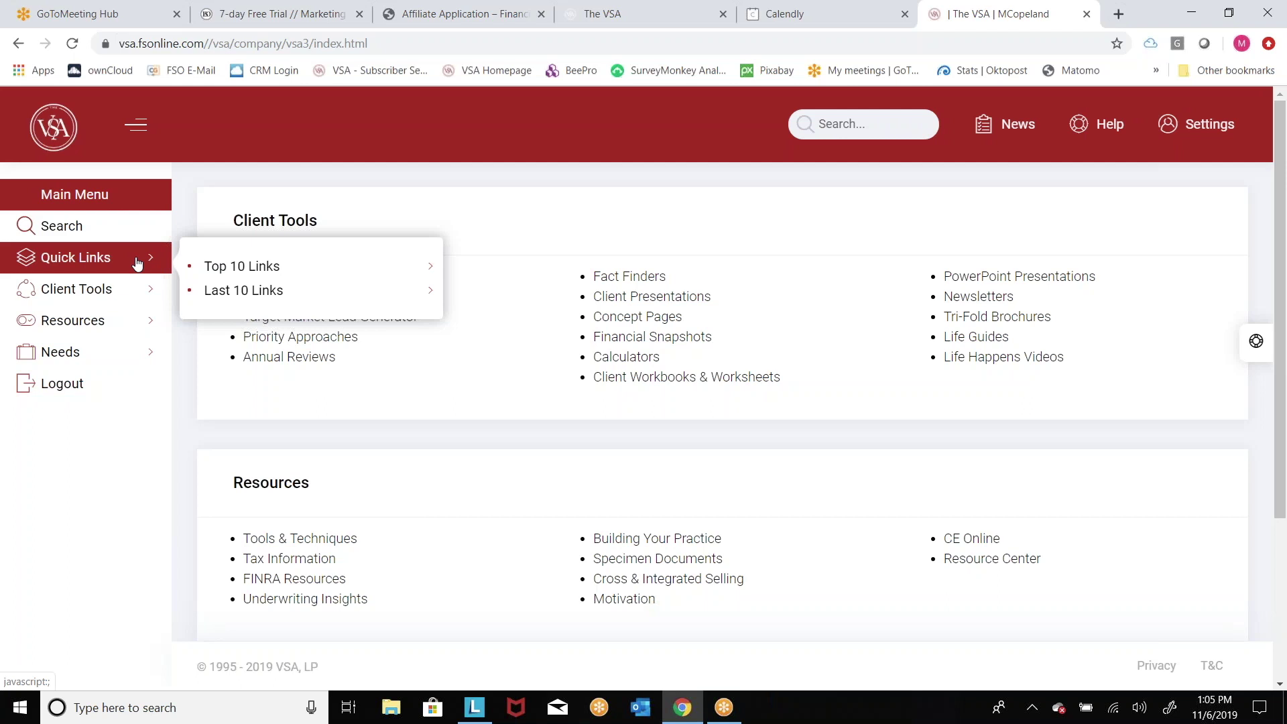
mouse_move(206, 268)
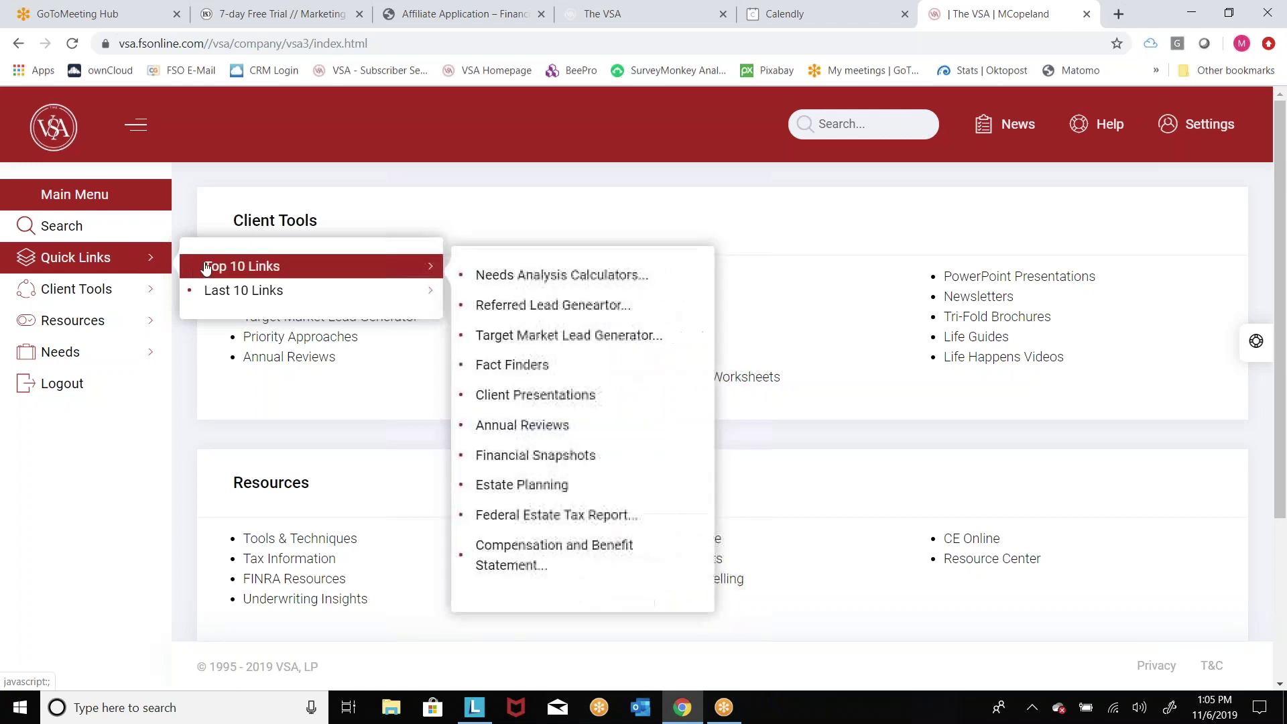
mouse_move(220, 291)
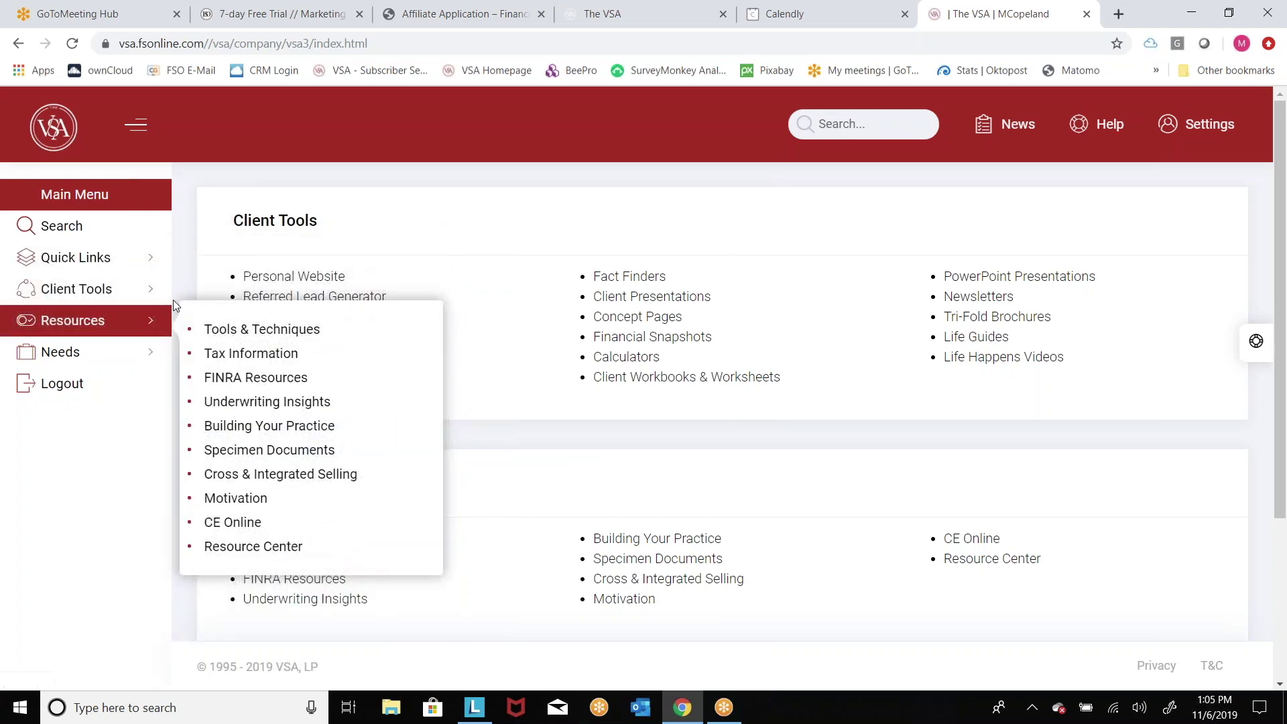
mouse_move(171, 292)
mouse_move(158, 320)
mouse_move(156, 351)
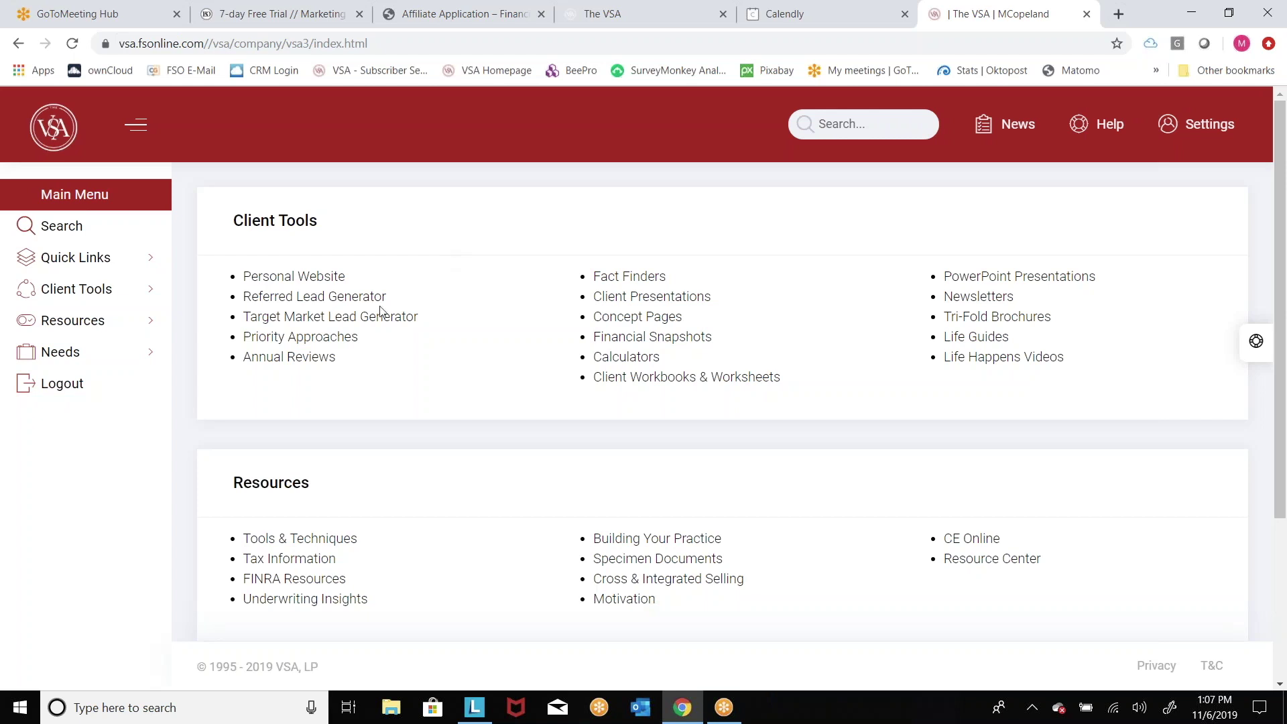
Open Priority Approaches in a new tab and the current tab, then view the new tab
right_click(357, 344)
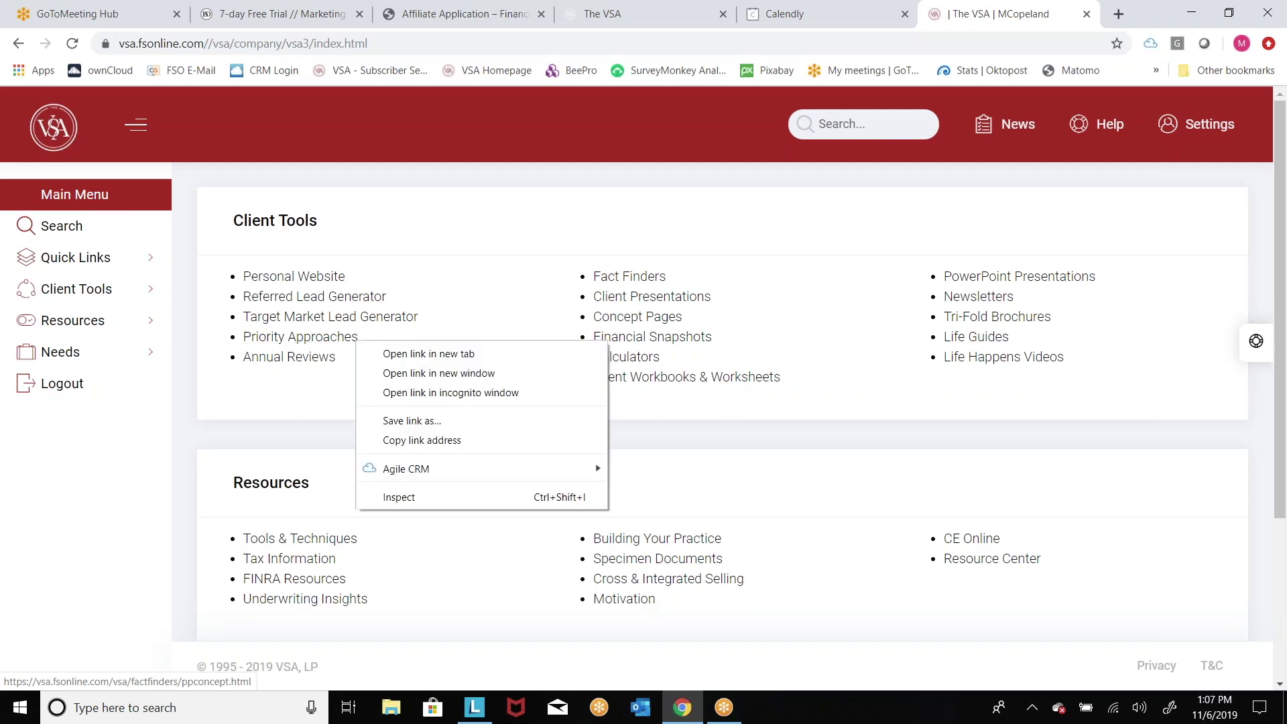
click(391, 354)
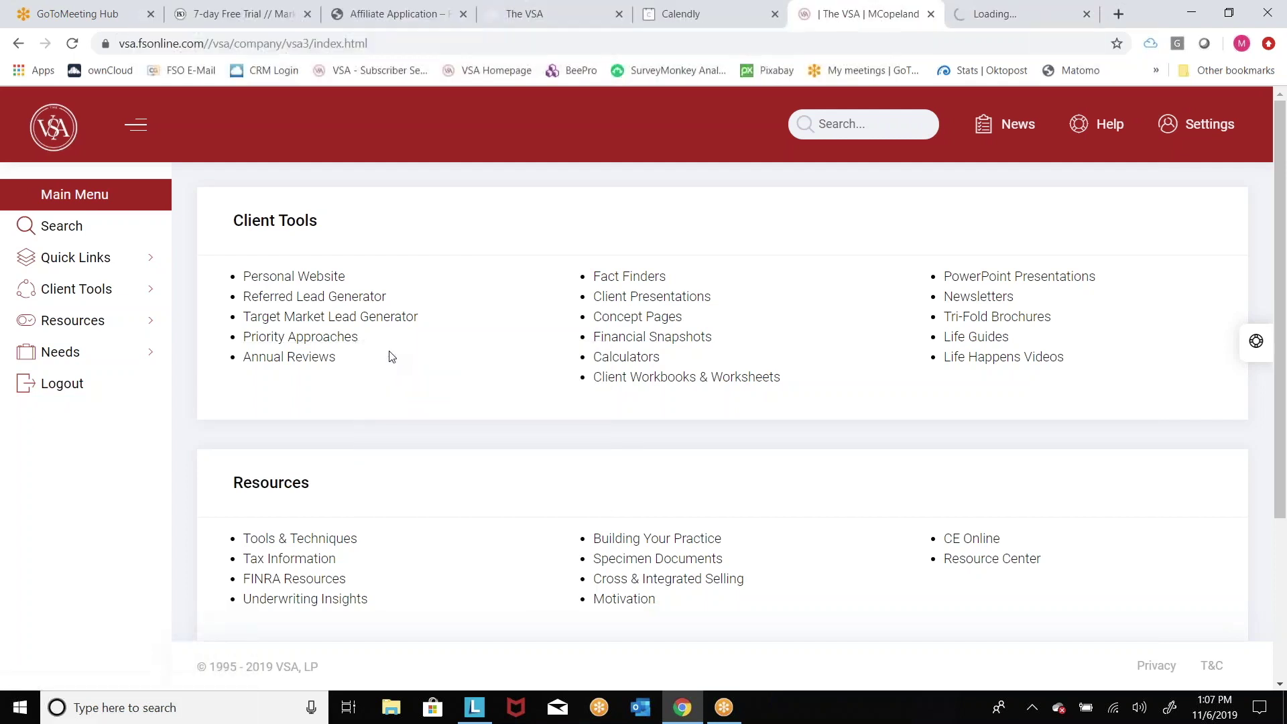
click(346, 342)
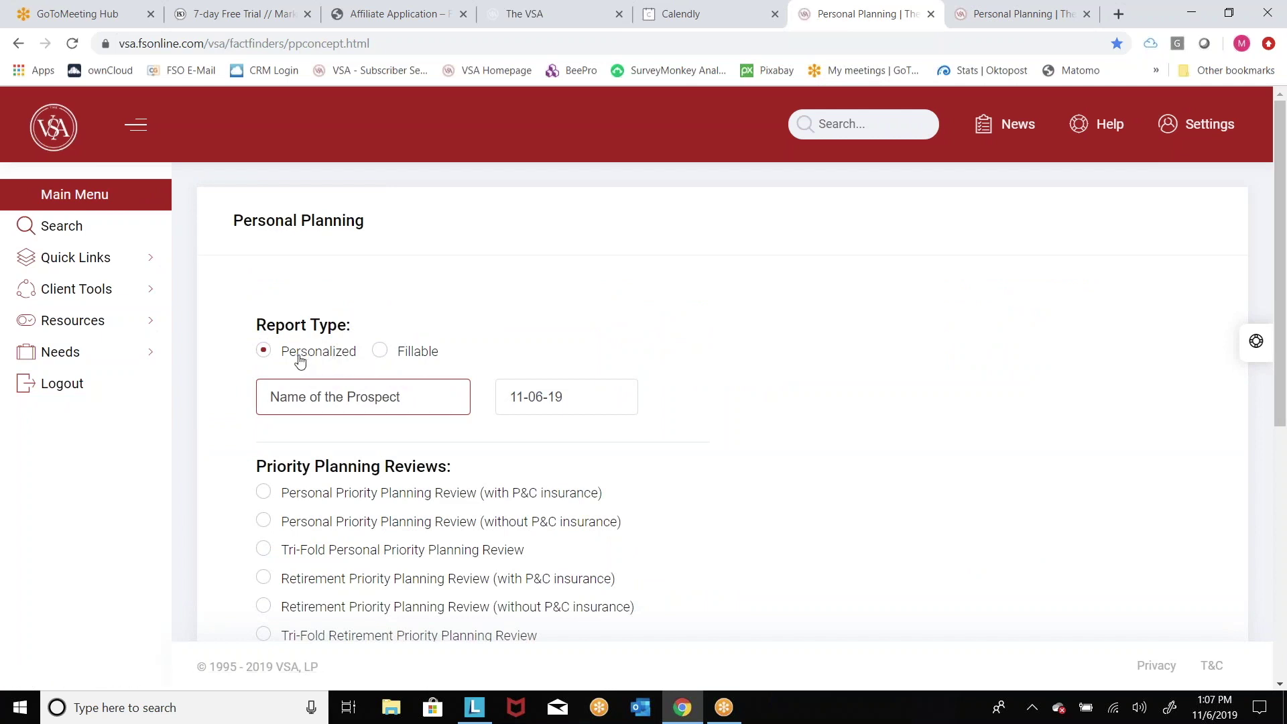
click(995, 14)
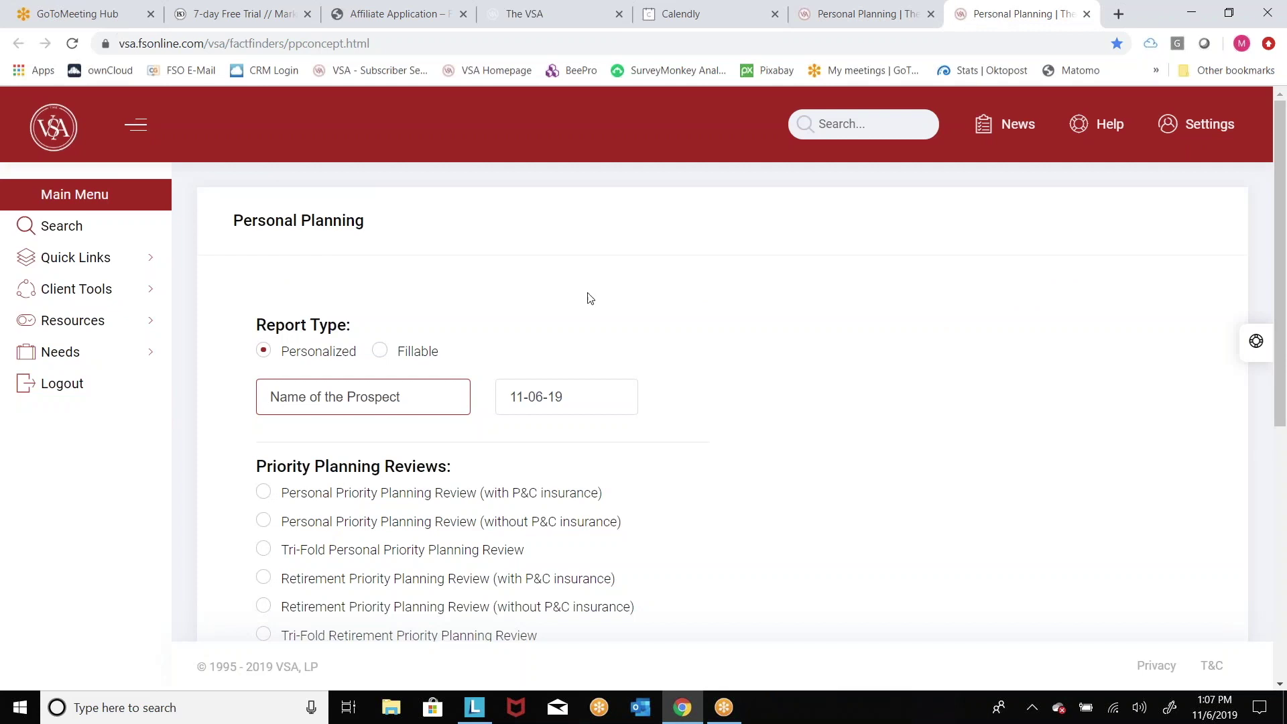
Set one Personal Planning page to Fillable and enter the prospect's name on the other
click(395, 358)
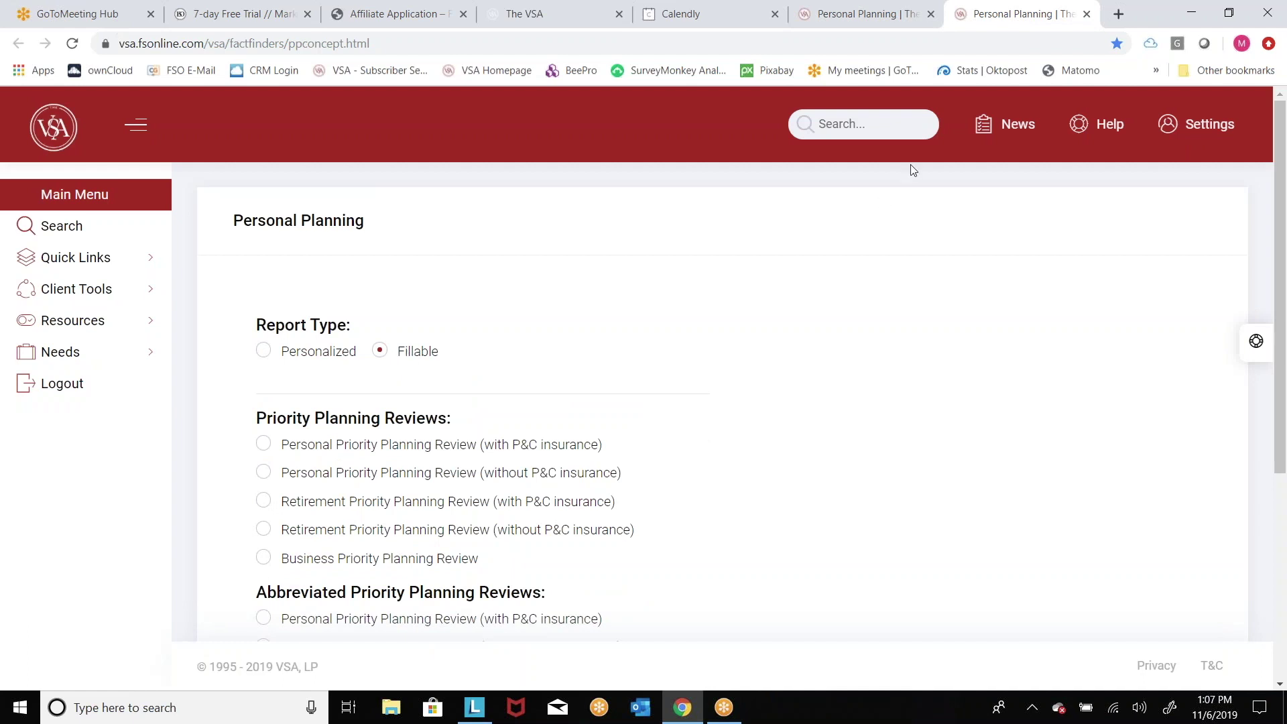
click(819, 12)
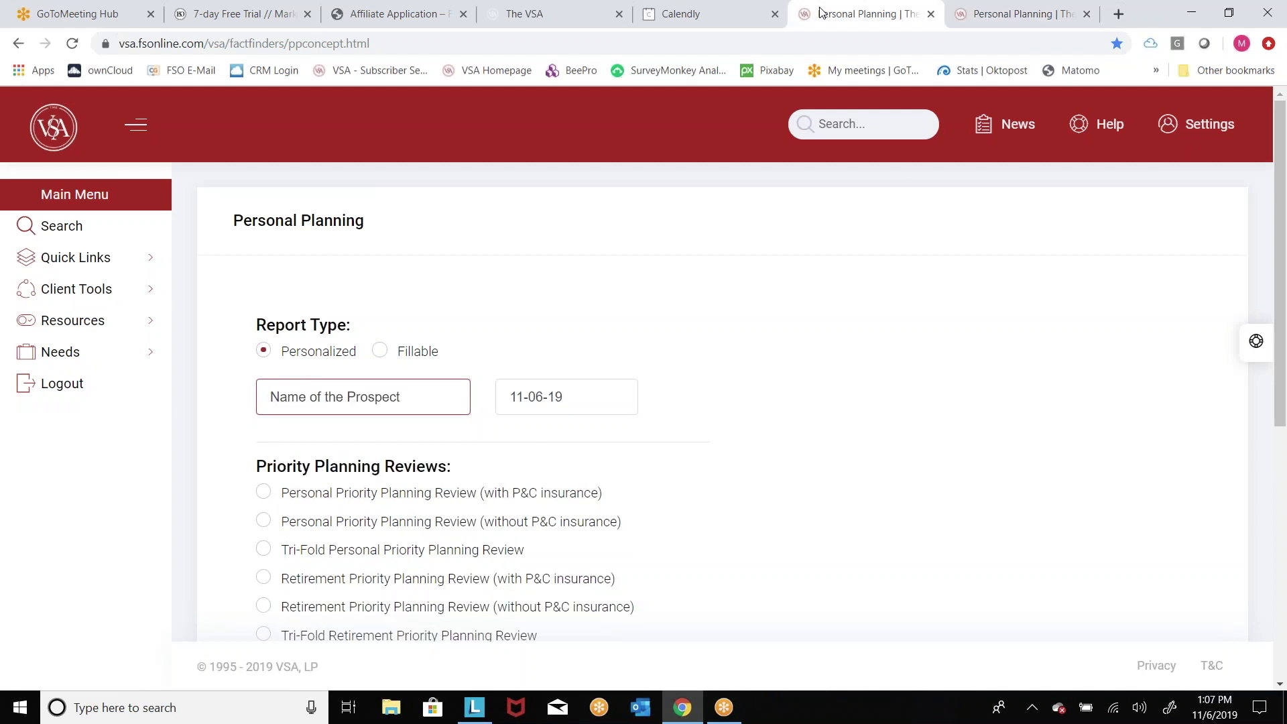
text(MBa)
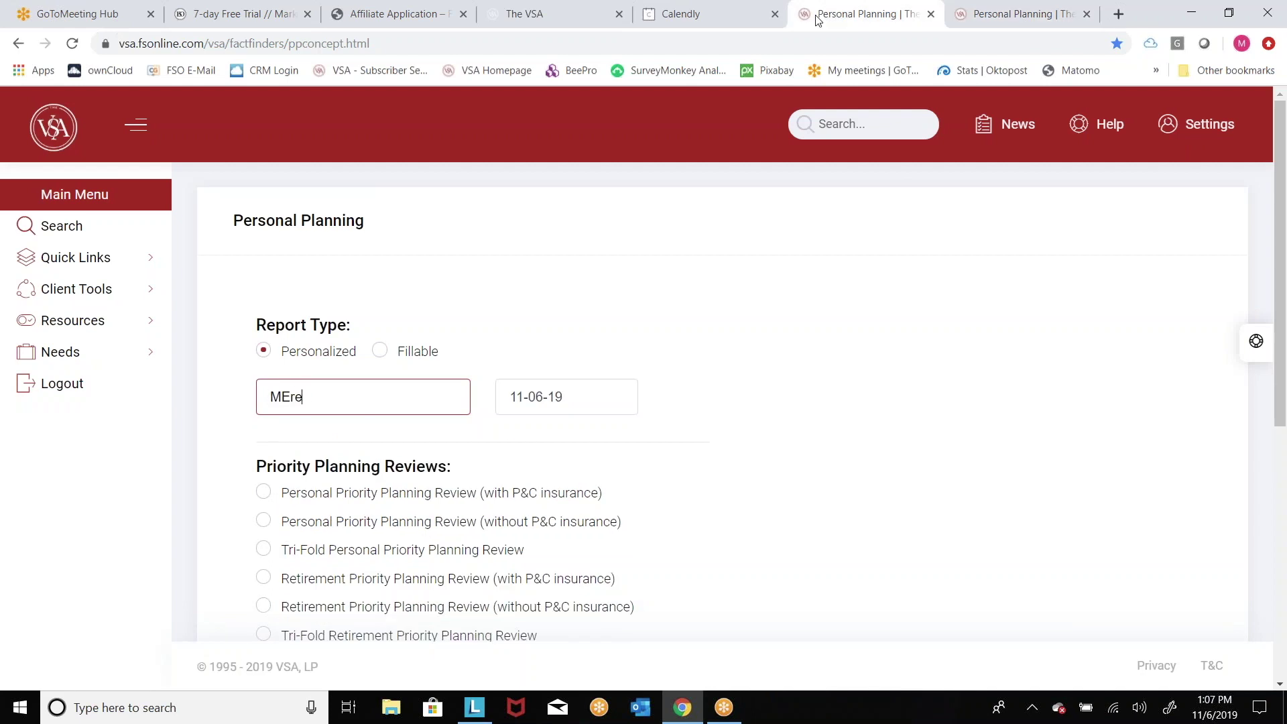
key(BackSpace)
key(BackSpace)
text(eredith Prospect)
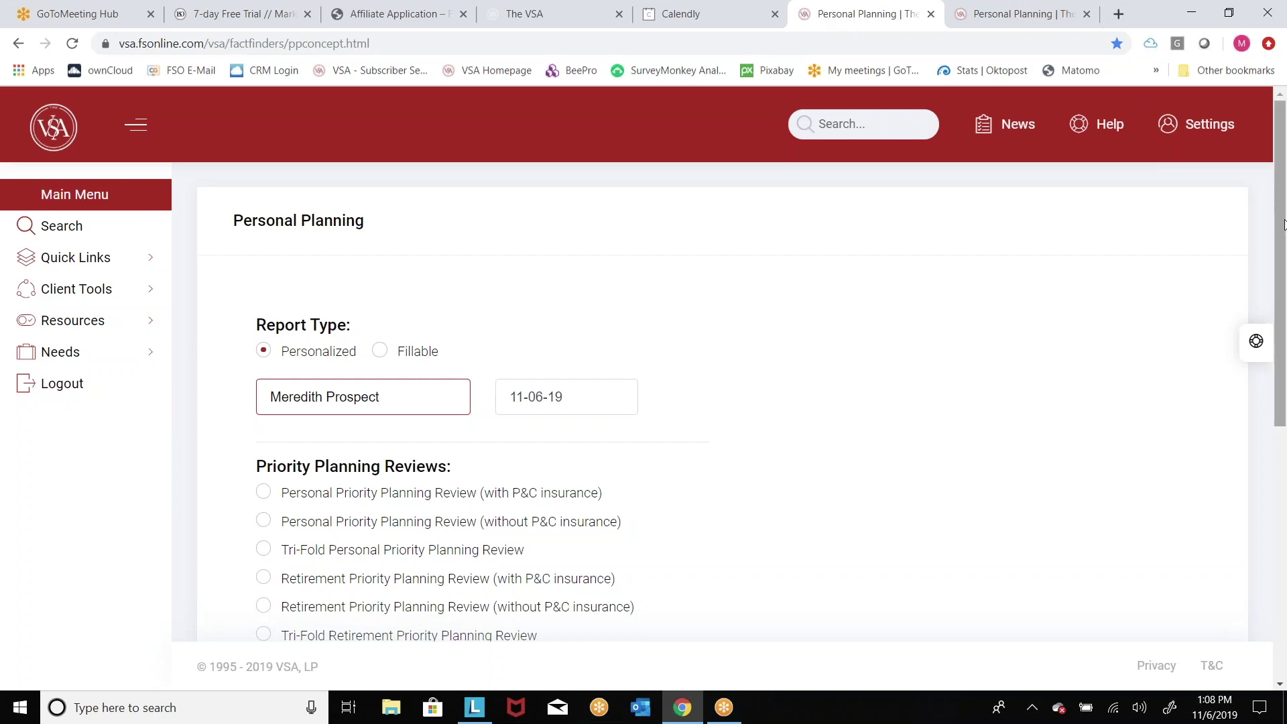
Choose Retirement Priority Planning Review (with P&C insurance) and submit the personalized report
drag(1283, 224, 1284, 246)
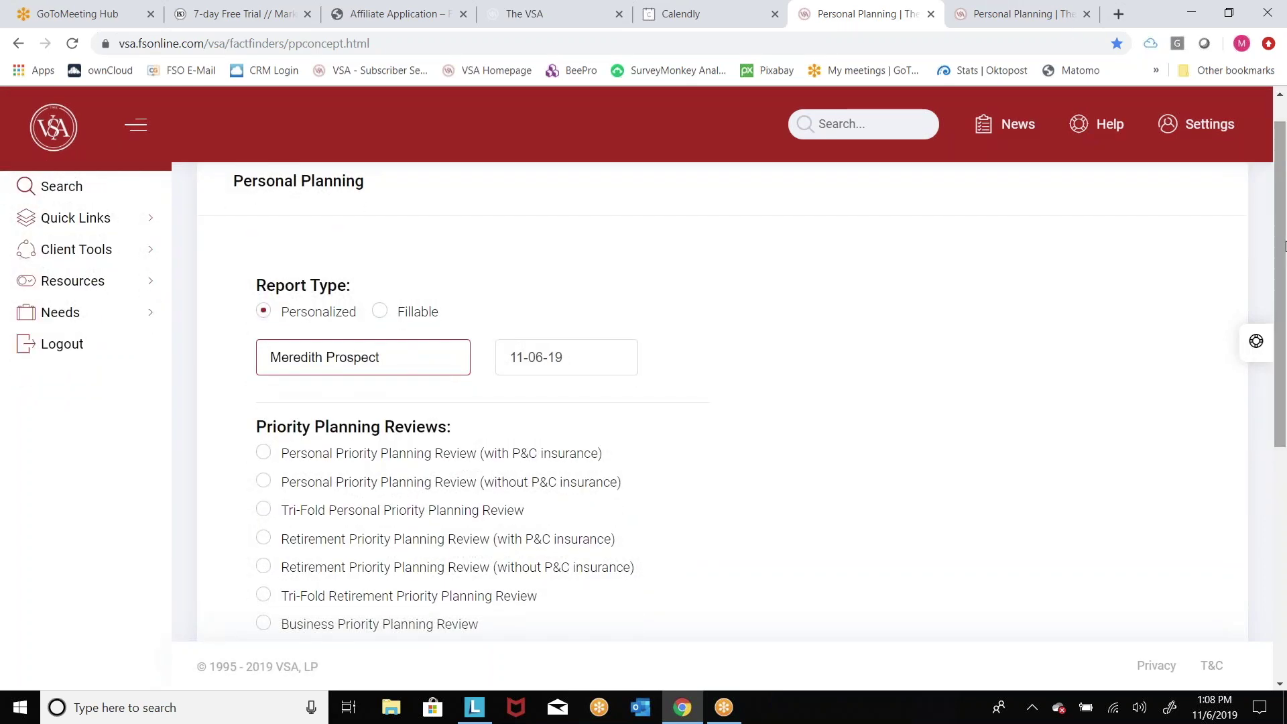
click(454, 543)
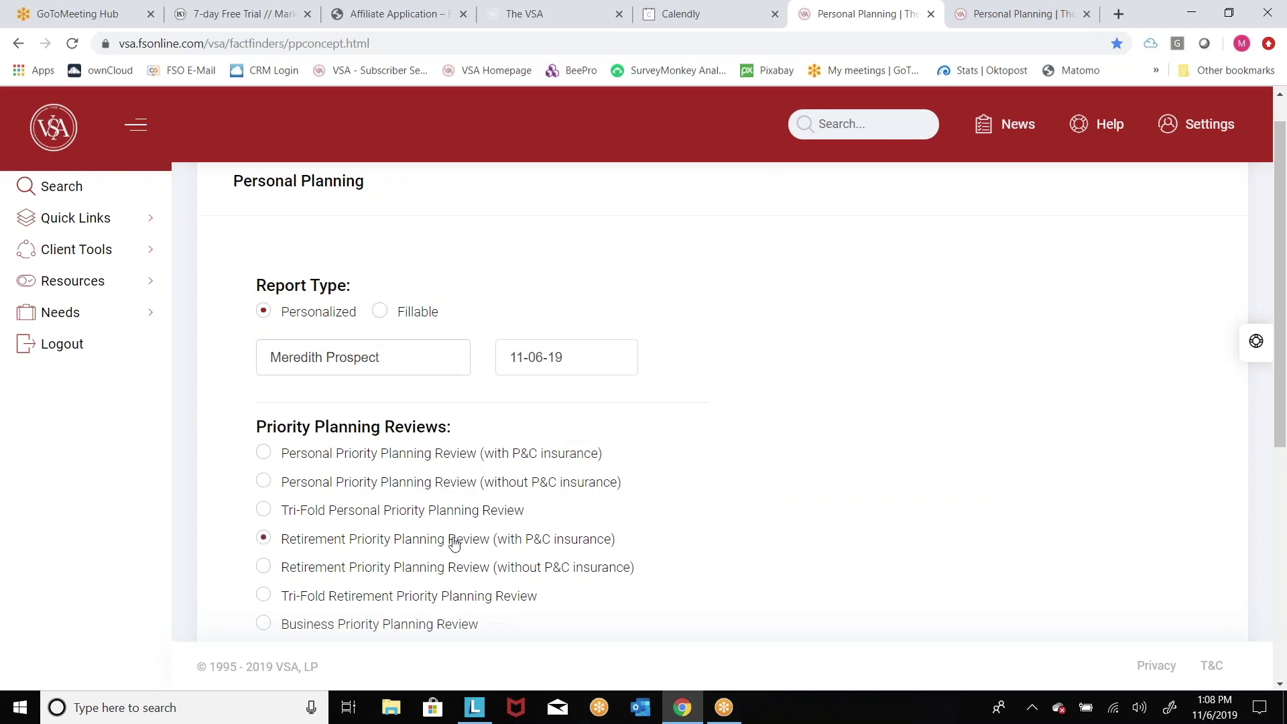
drag(1285, 285, 1286, 513)
click(723, 532)
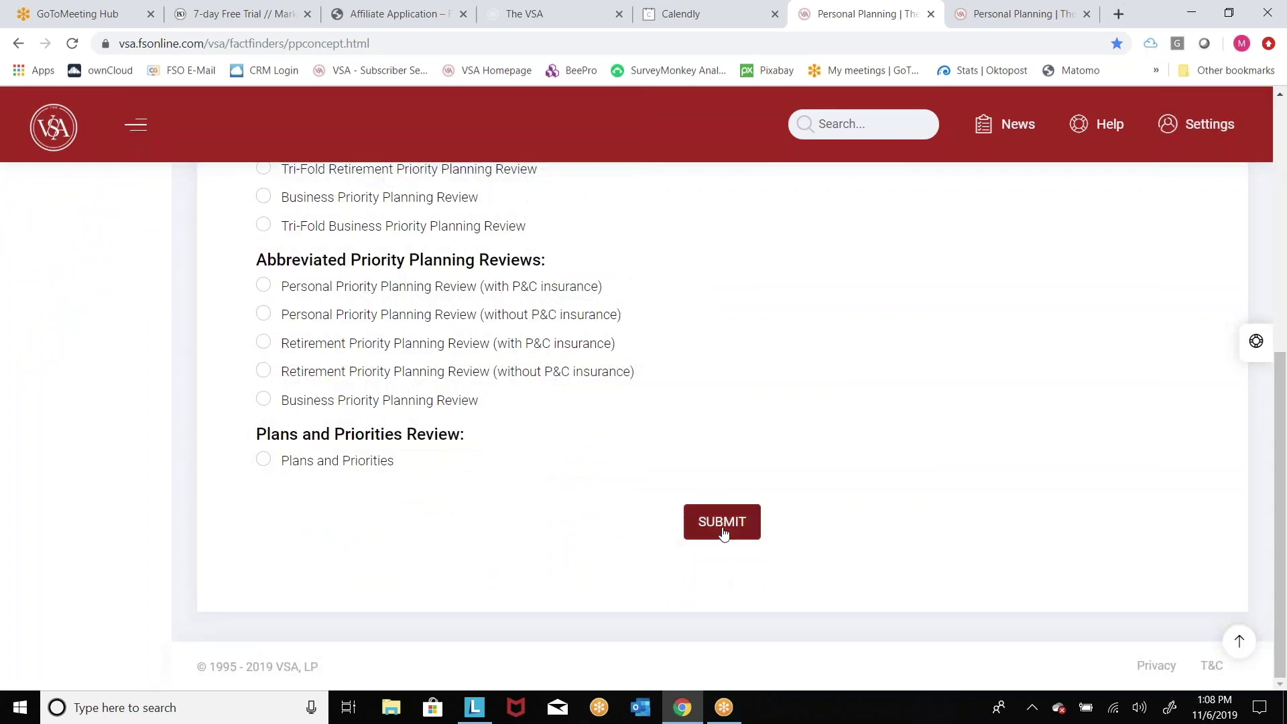
Submit the Fillable Retirement Priority Planning Review, then return to the personalized report's tab
click(984, 19)
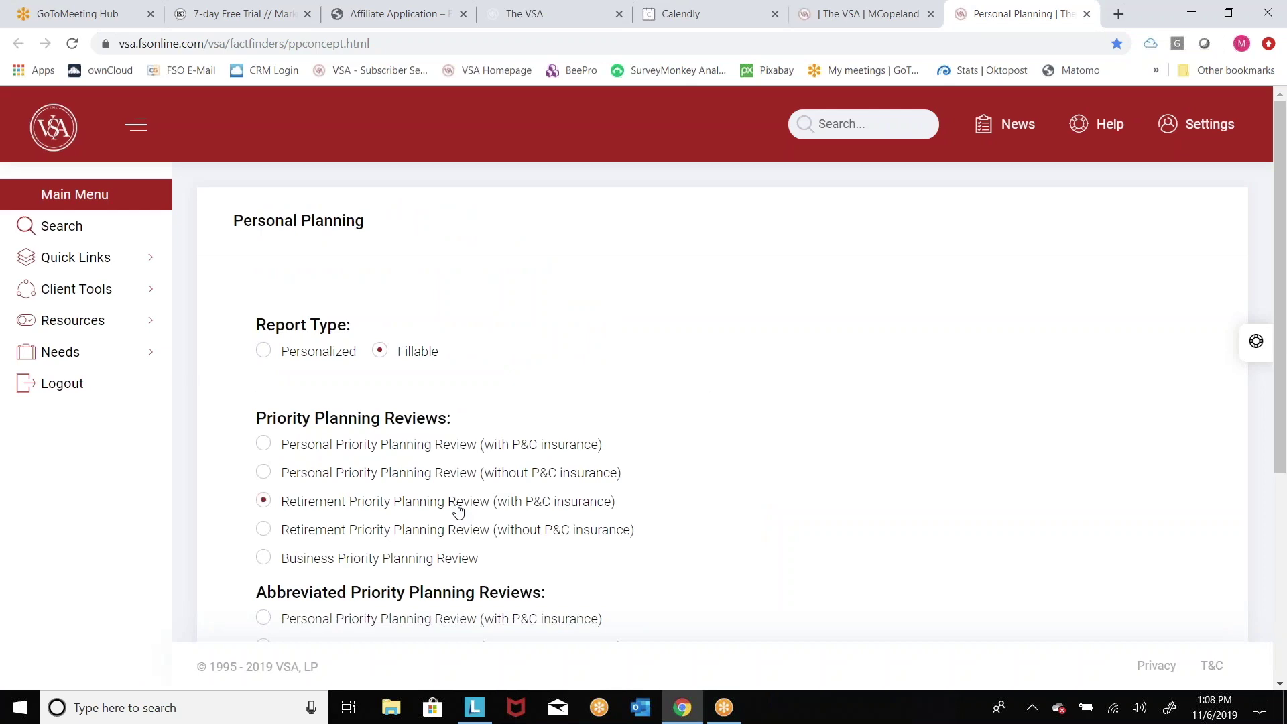
drag(1285, 280, 1285, 441)
click(747, 590)
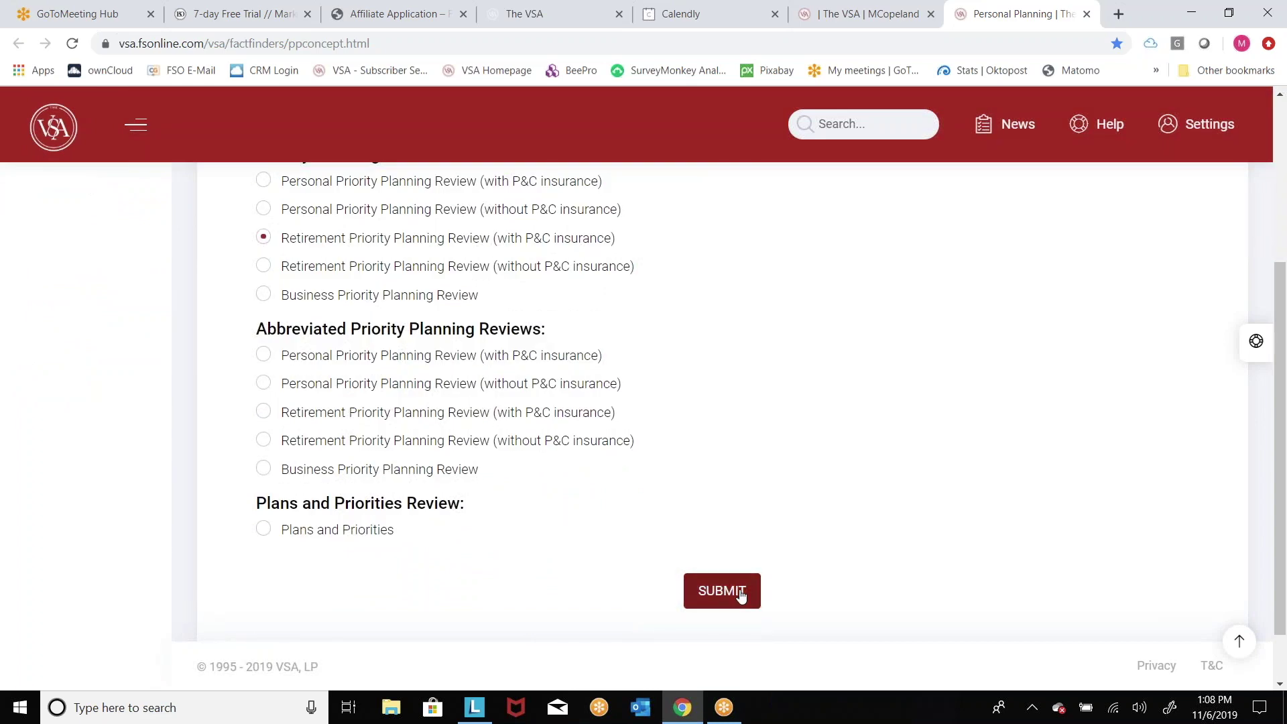
click(866, 20)
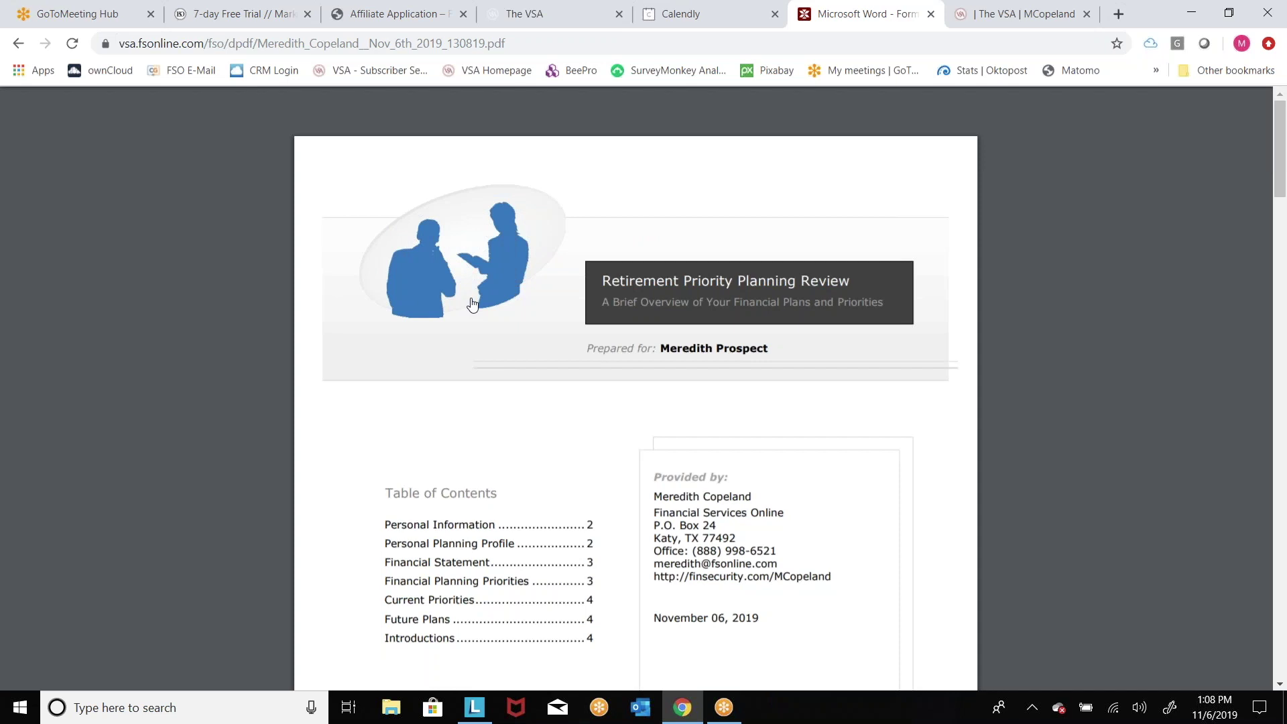
View the personalized Retirement Priority Planning Review PDF and detach it into its own browser window
mouse_move(826, 111)
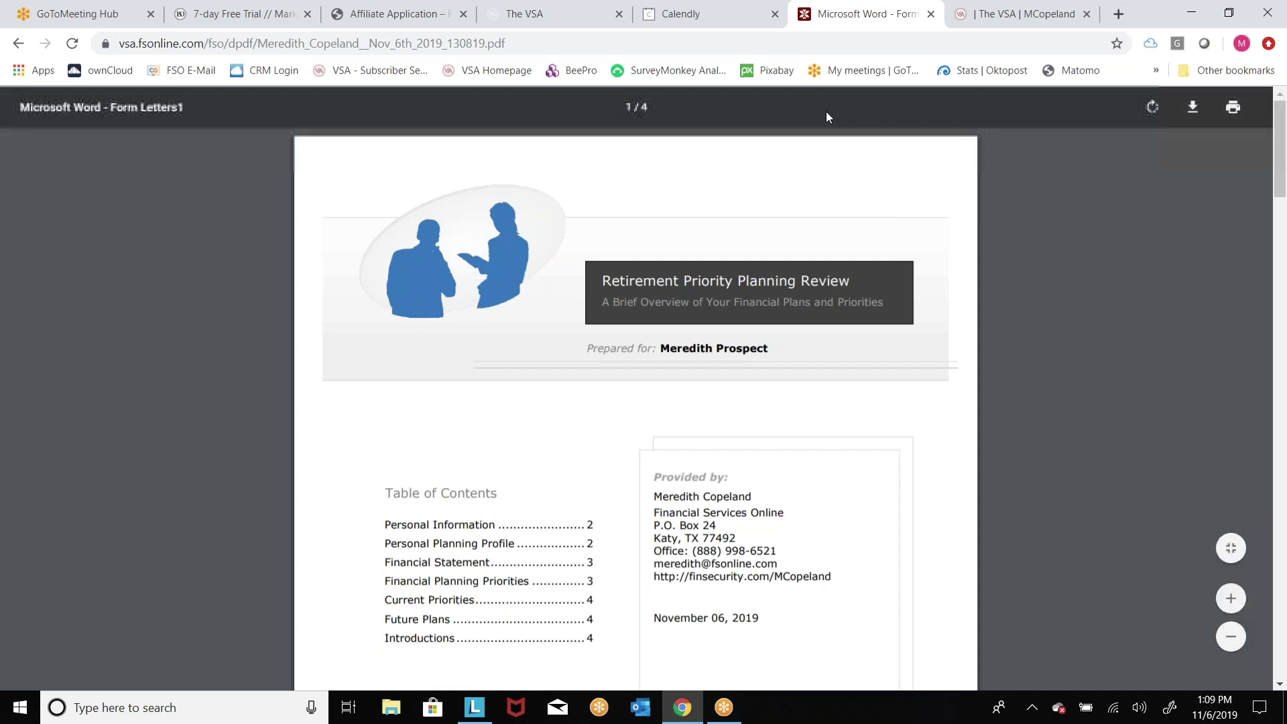
click(1193, 109)
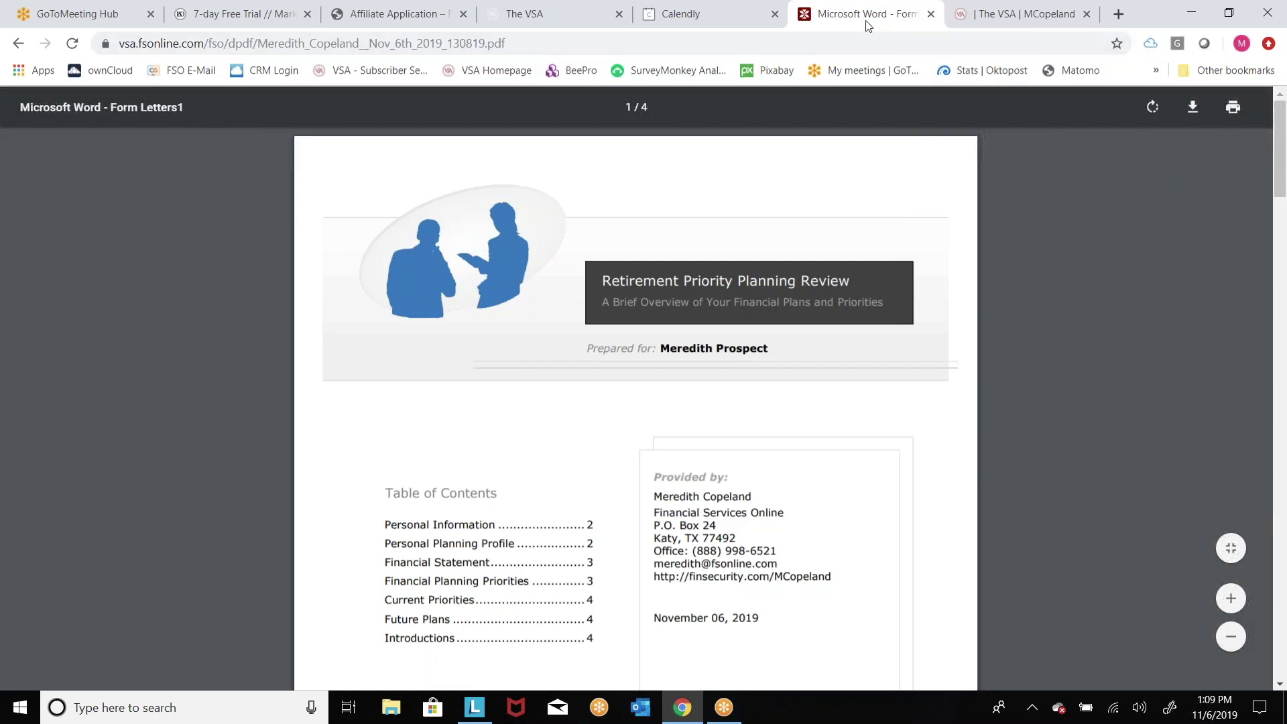
drag(864, 13, 838, 94)
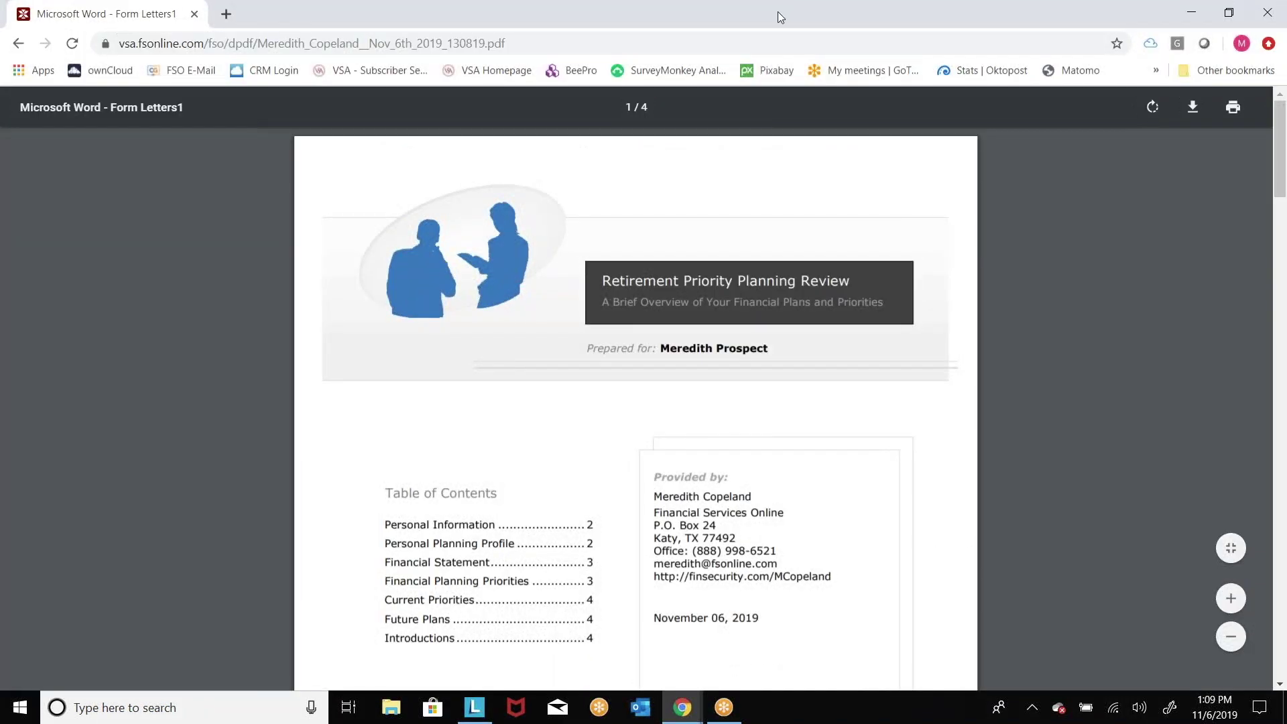
Dock the personalized PDF on the left half, put The VSA on the right, and open the fillable report
drag(778, 11, 2, 130)
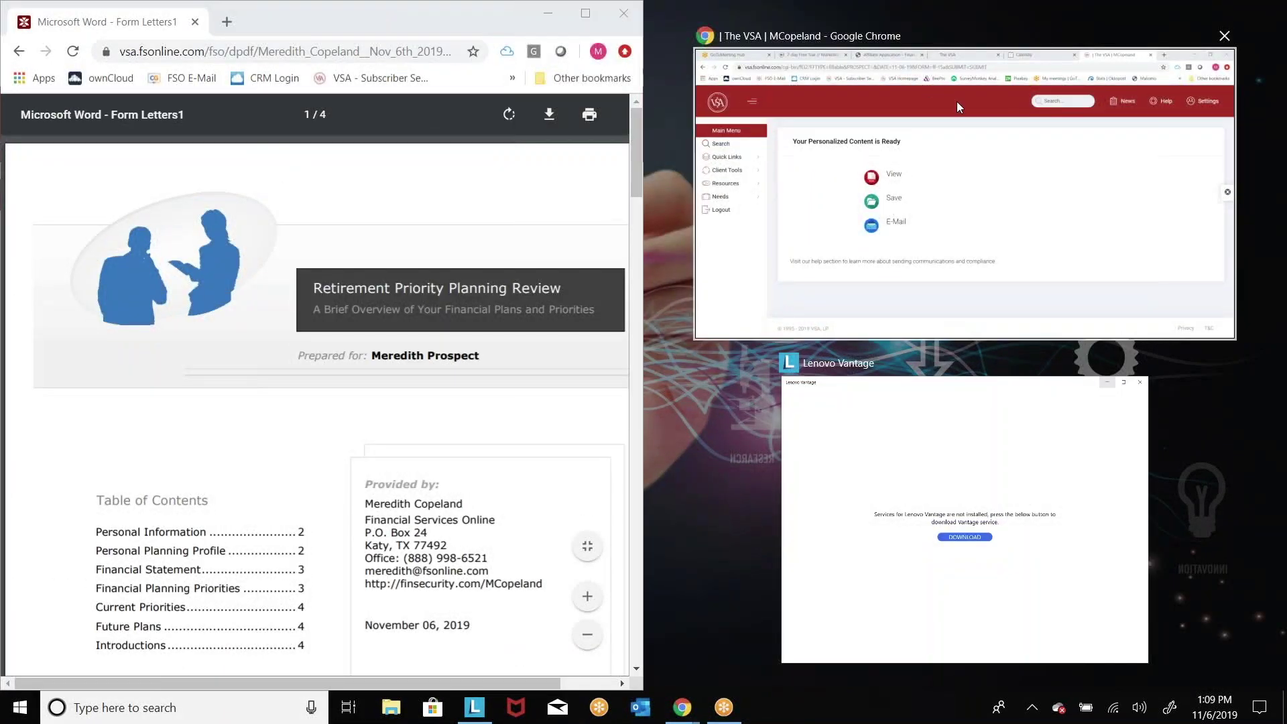
click(956, 102)
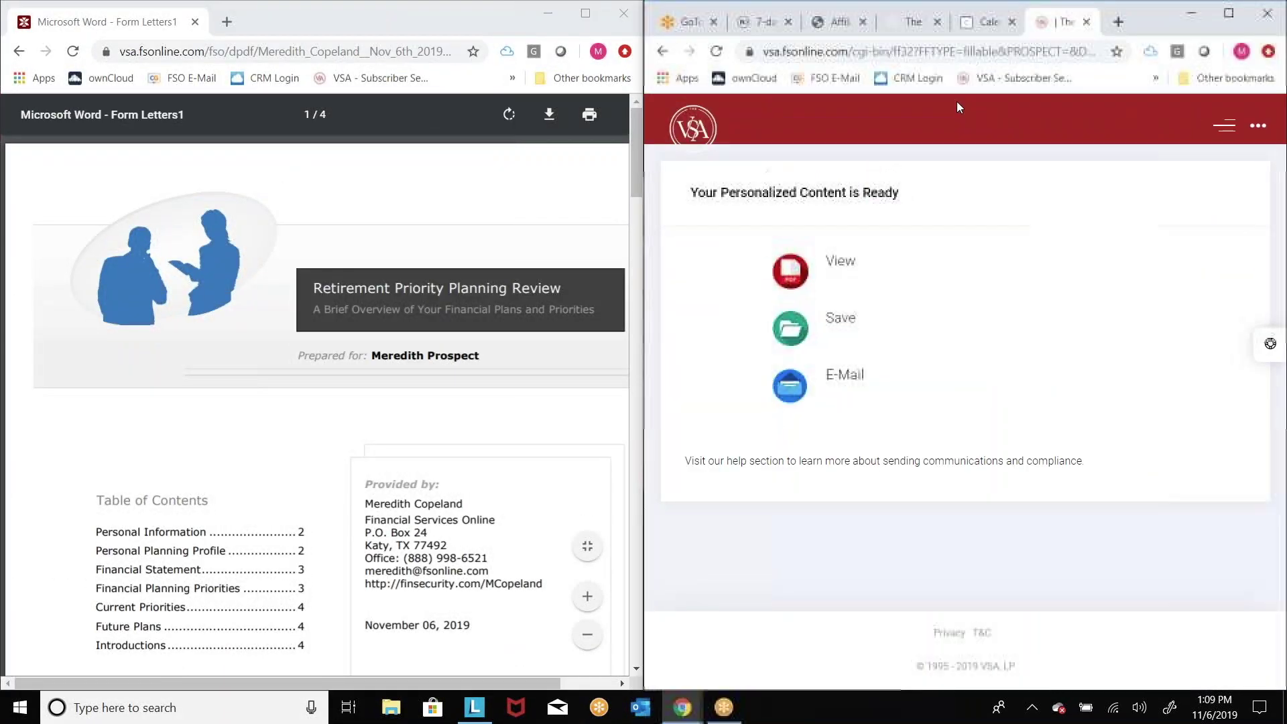
click(846, 264)
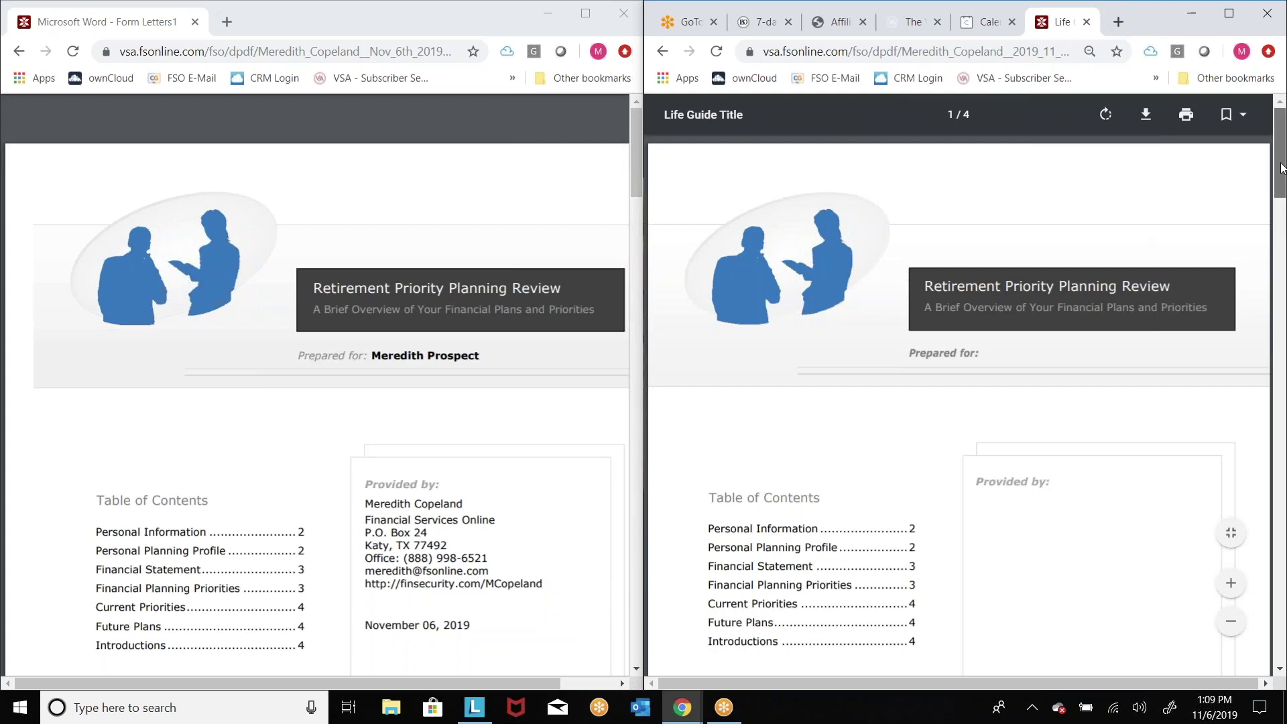
drag(1281, 168, 1281, 186)
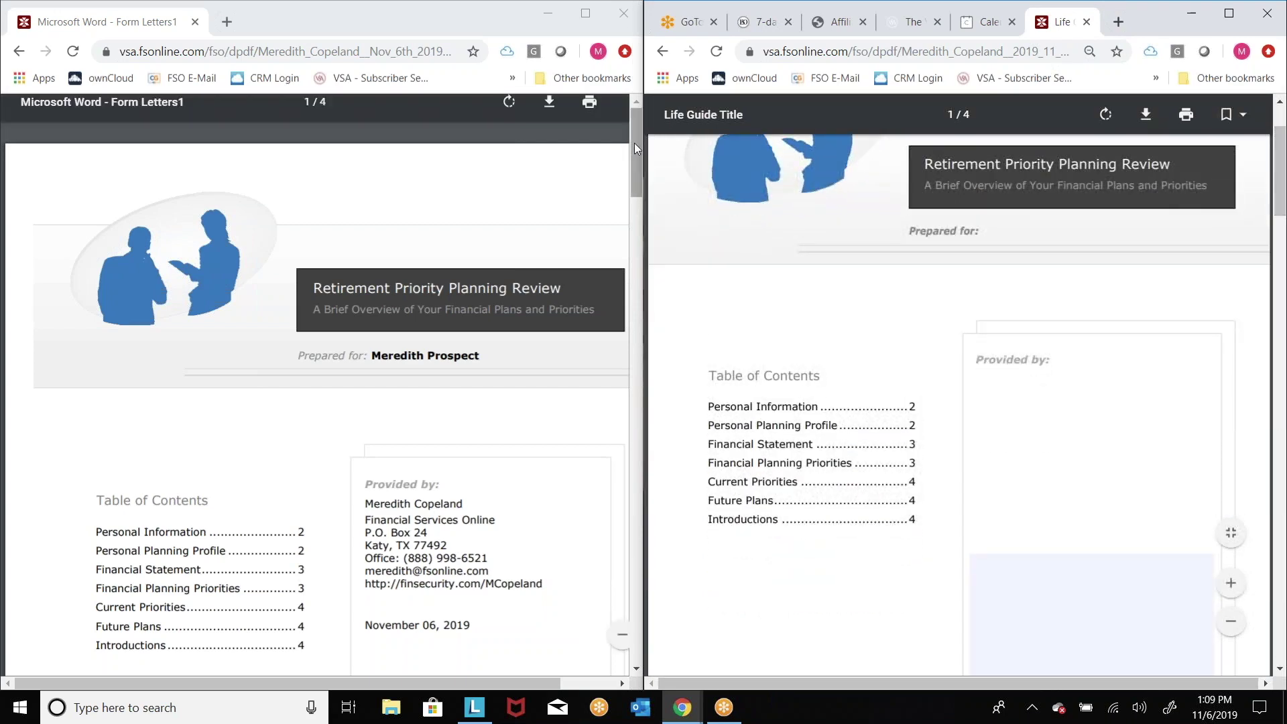
drag(634, 143, 635, 167)
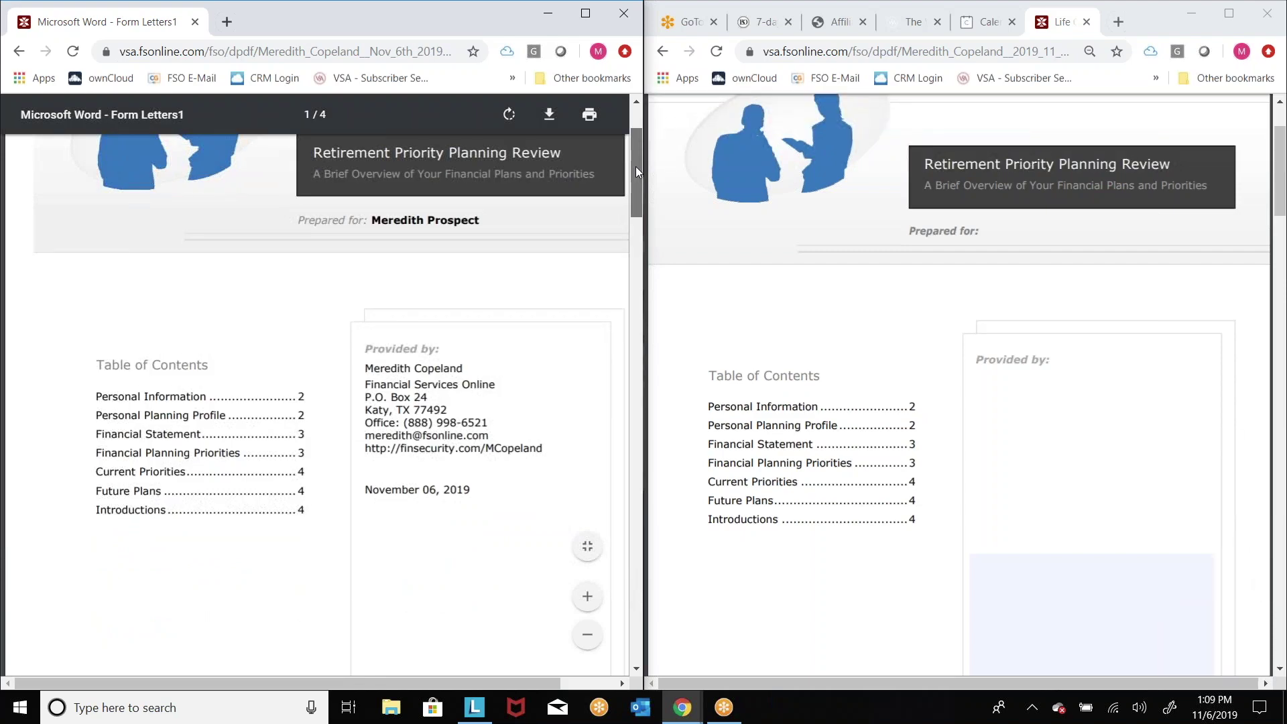
drag(636, 166, 635, 164)
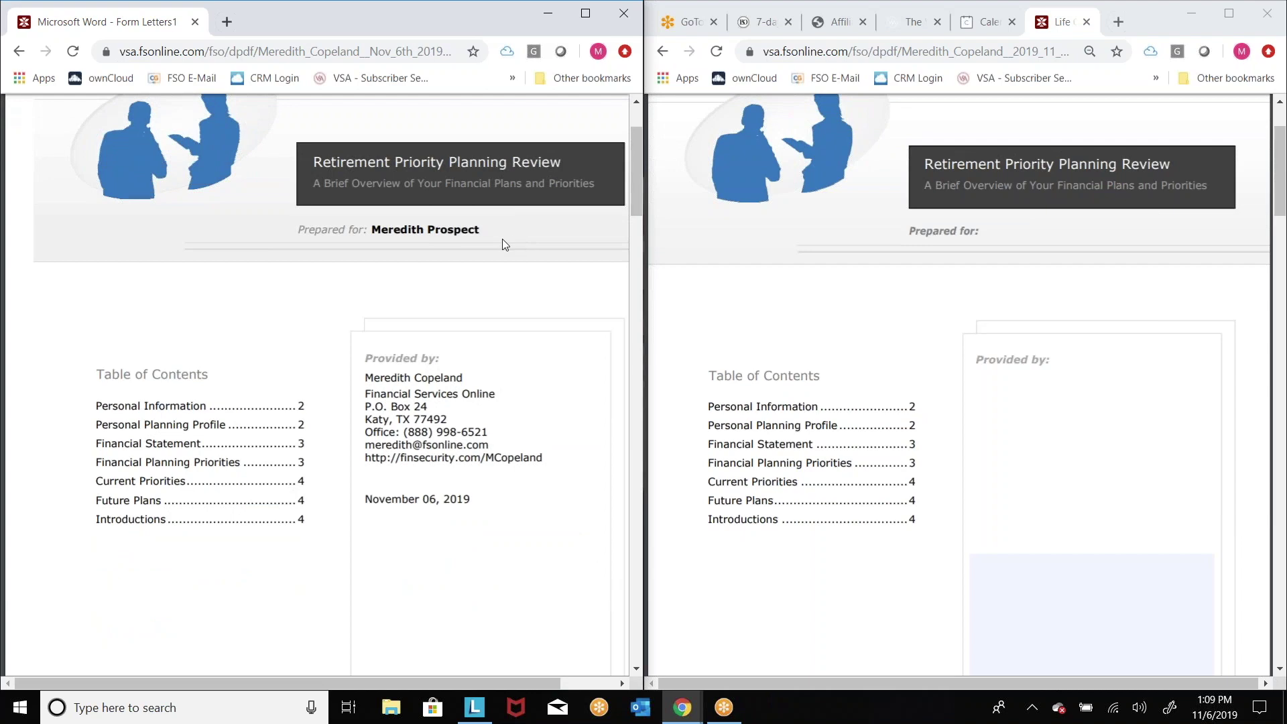
drag(294, 229, 484, 235)
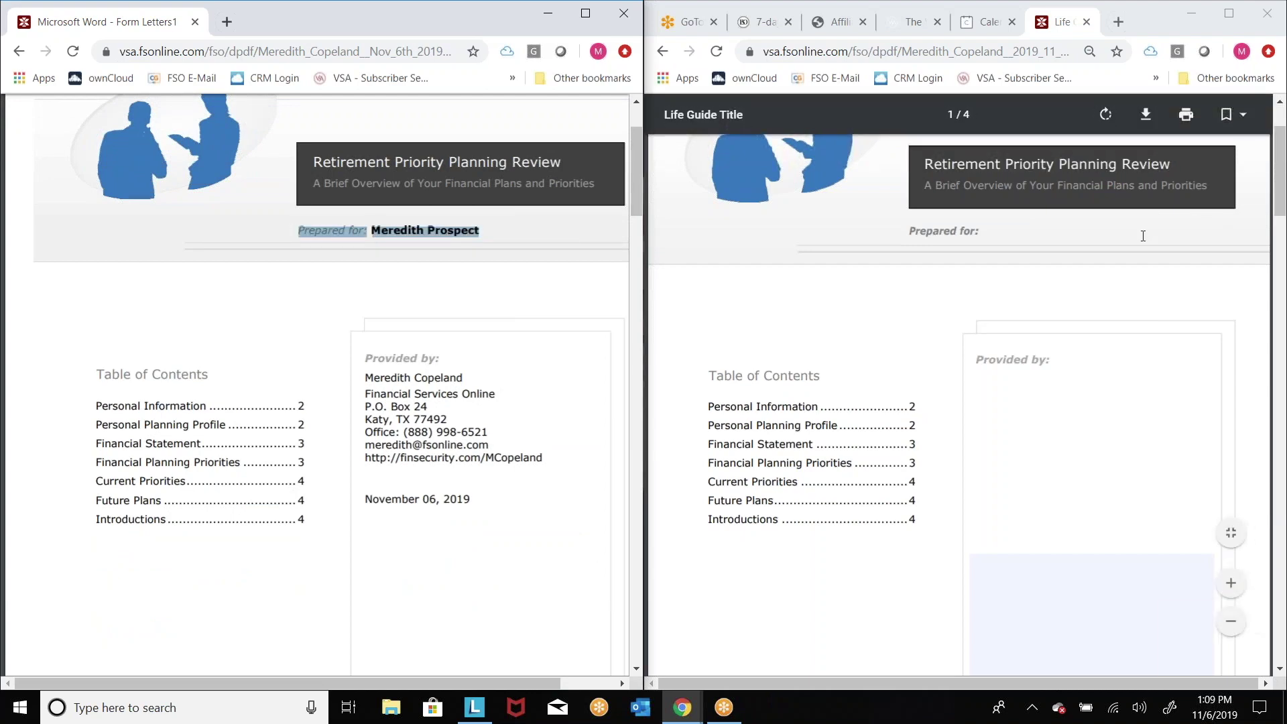
click(575, 287)
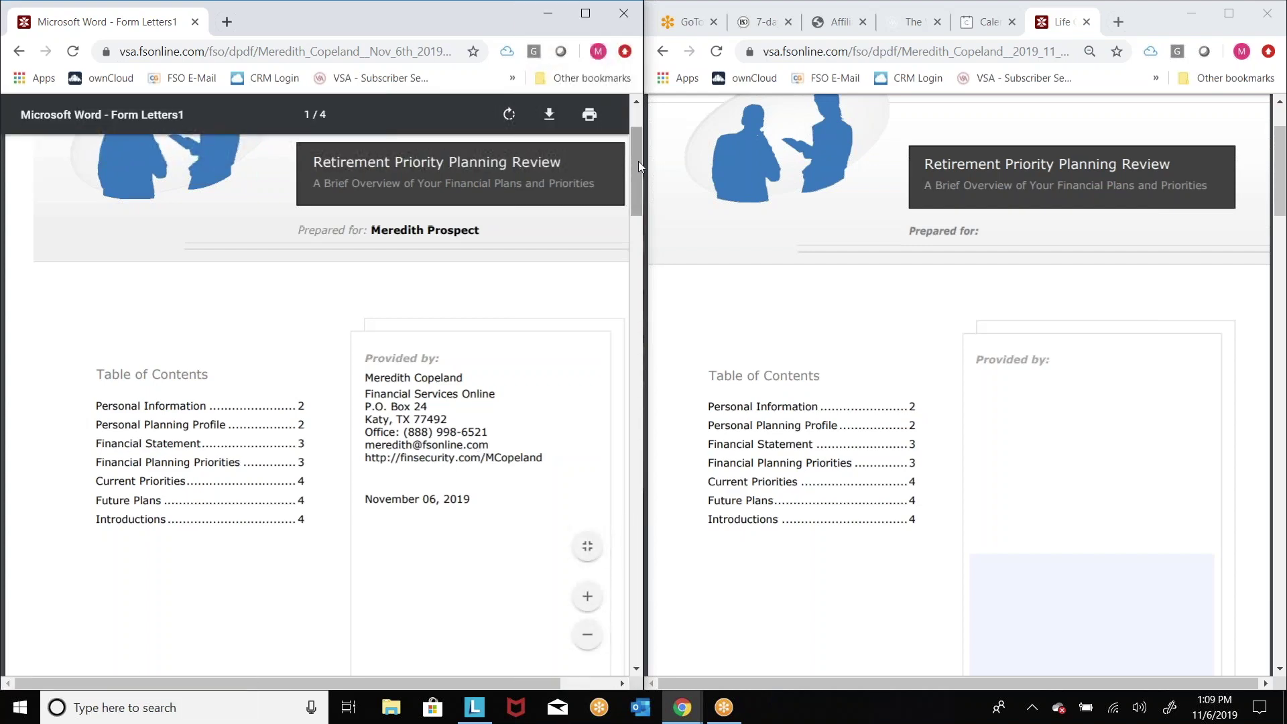
drag(638, 161, 654, 289)
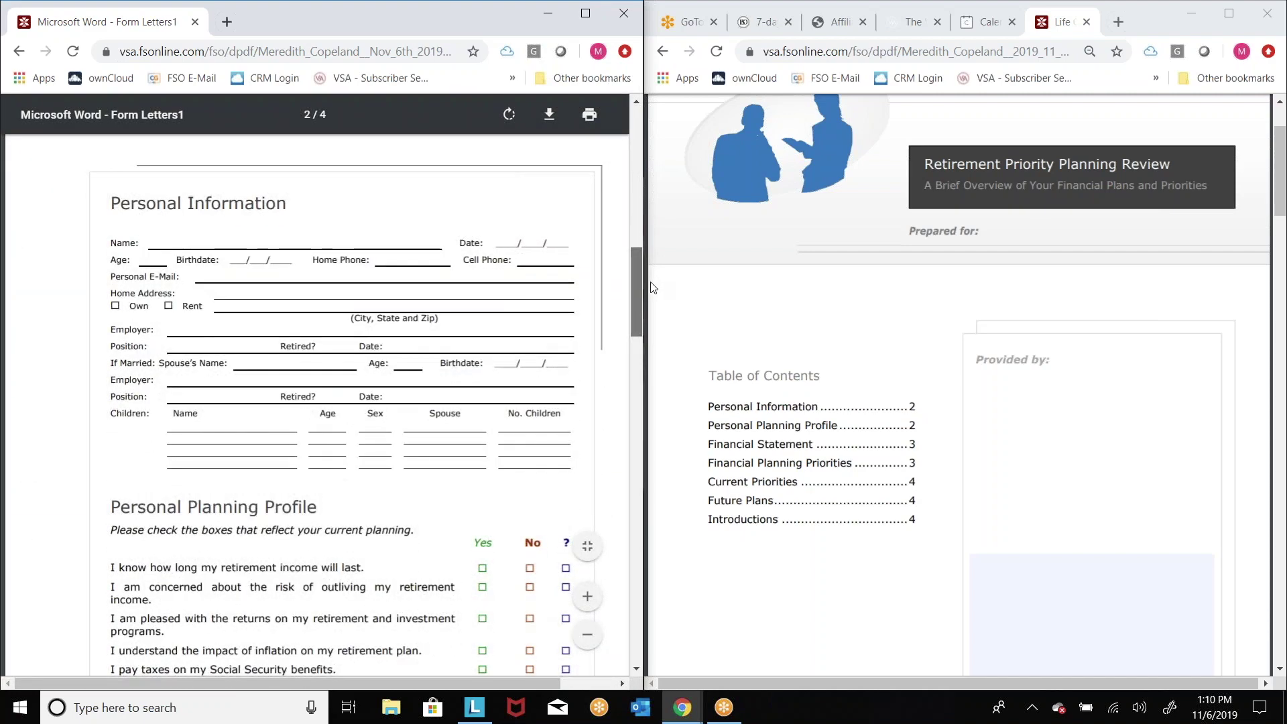
drag(654, 288, 652, 284)
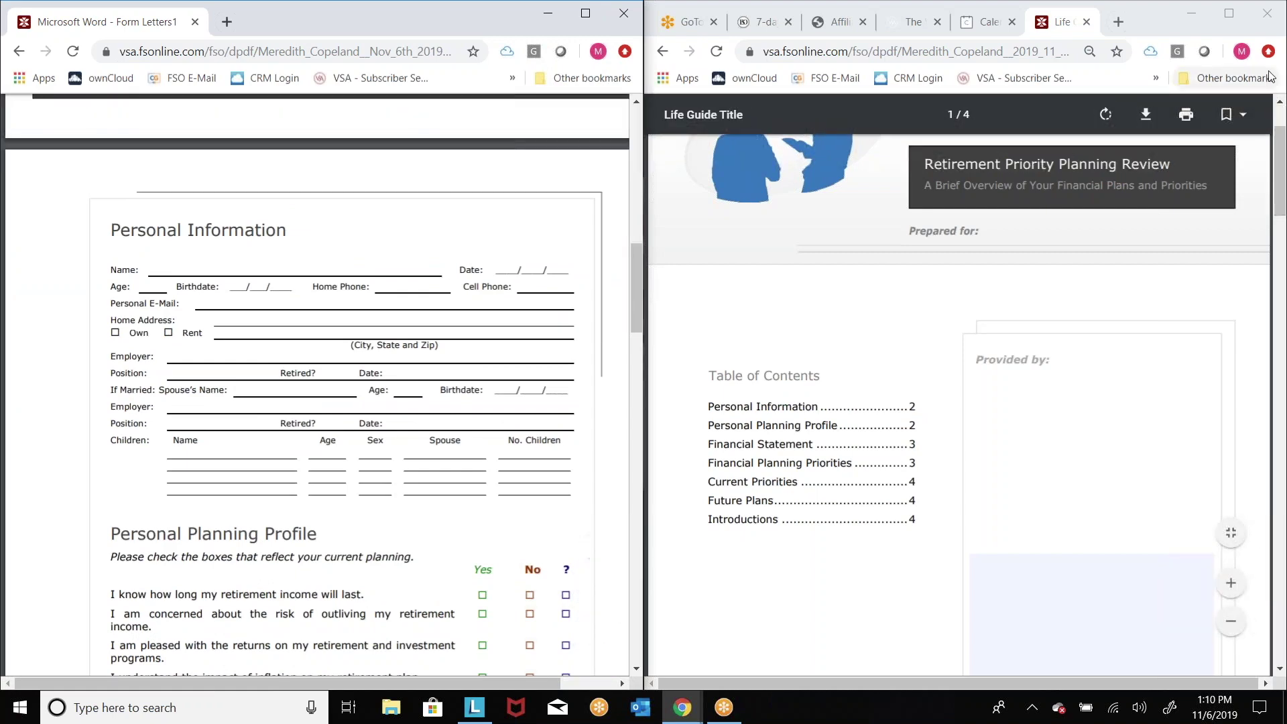
drag(1282, 153, 1283, 225)
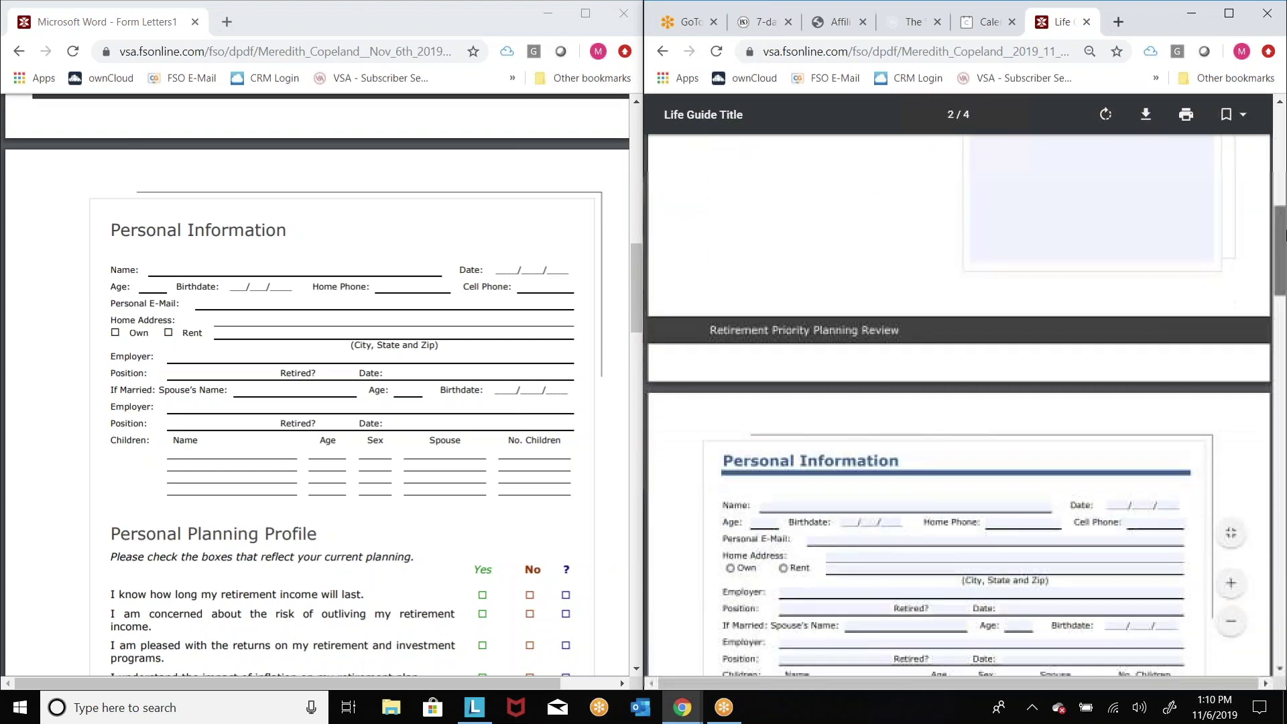
scroll(1283, 234, down, 4)
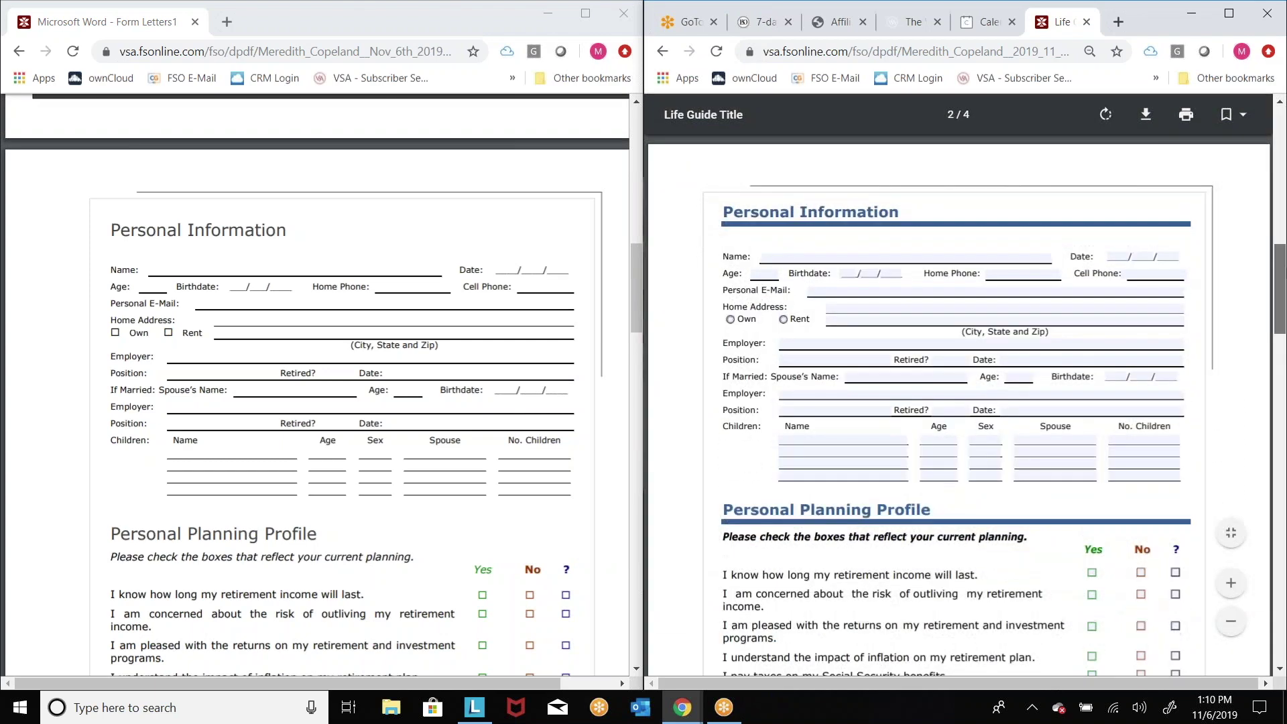
scroll(959, 402, up, 1)
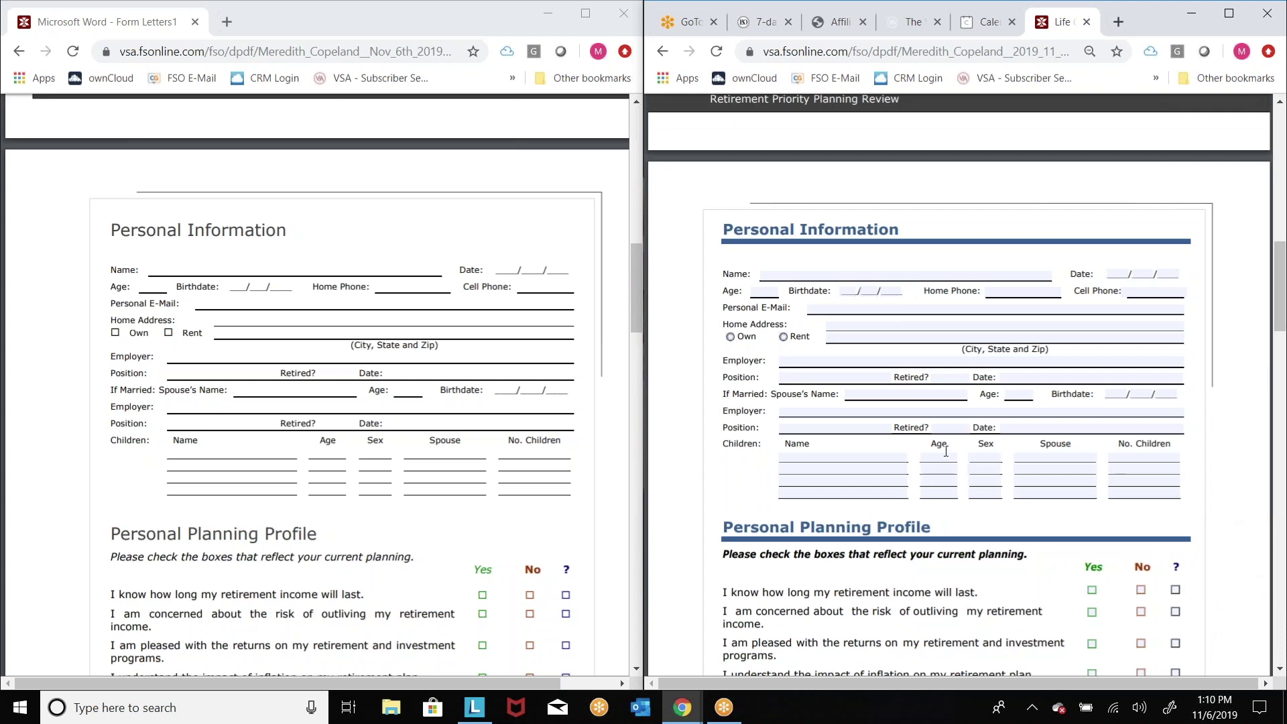
Enter the prospect's name in the fillable form's Name field and scroll through both PDFs
click(828, 277)
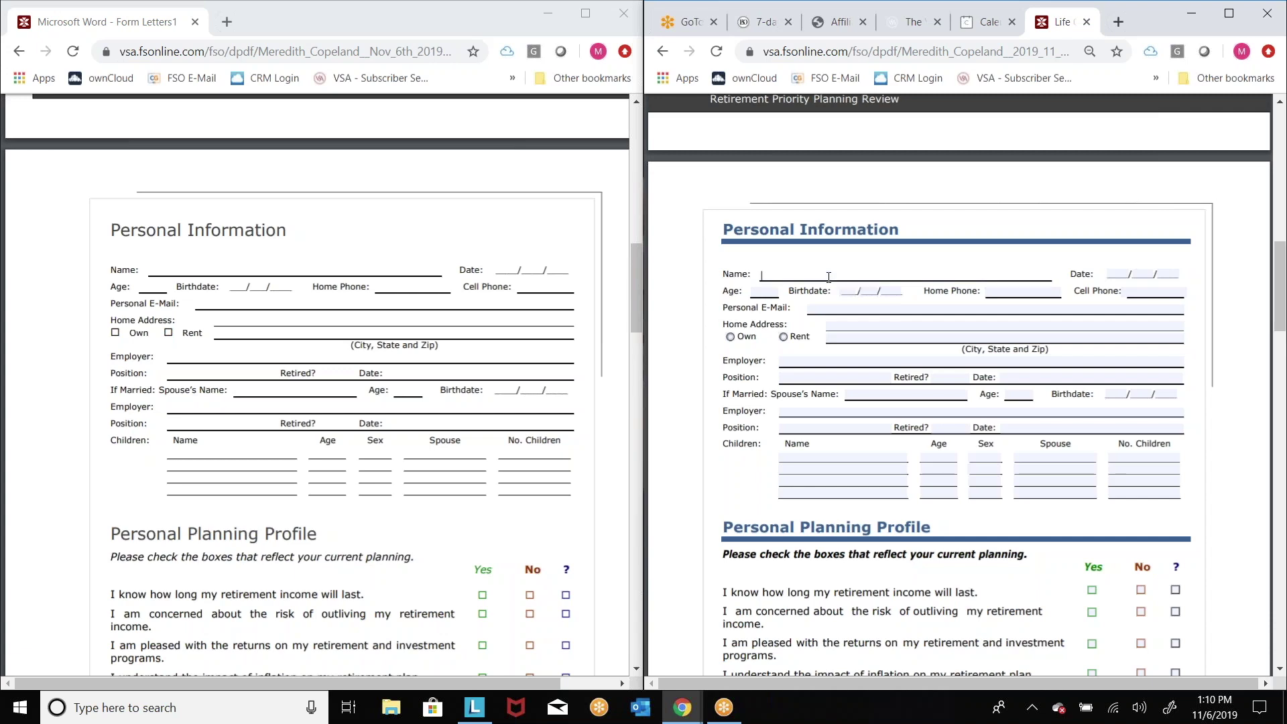
text(Mere)
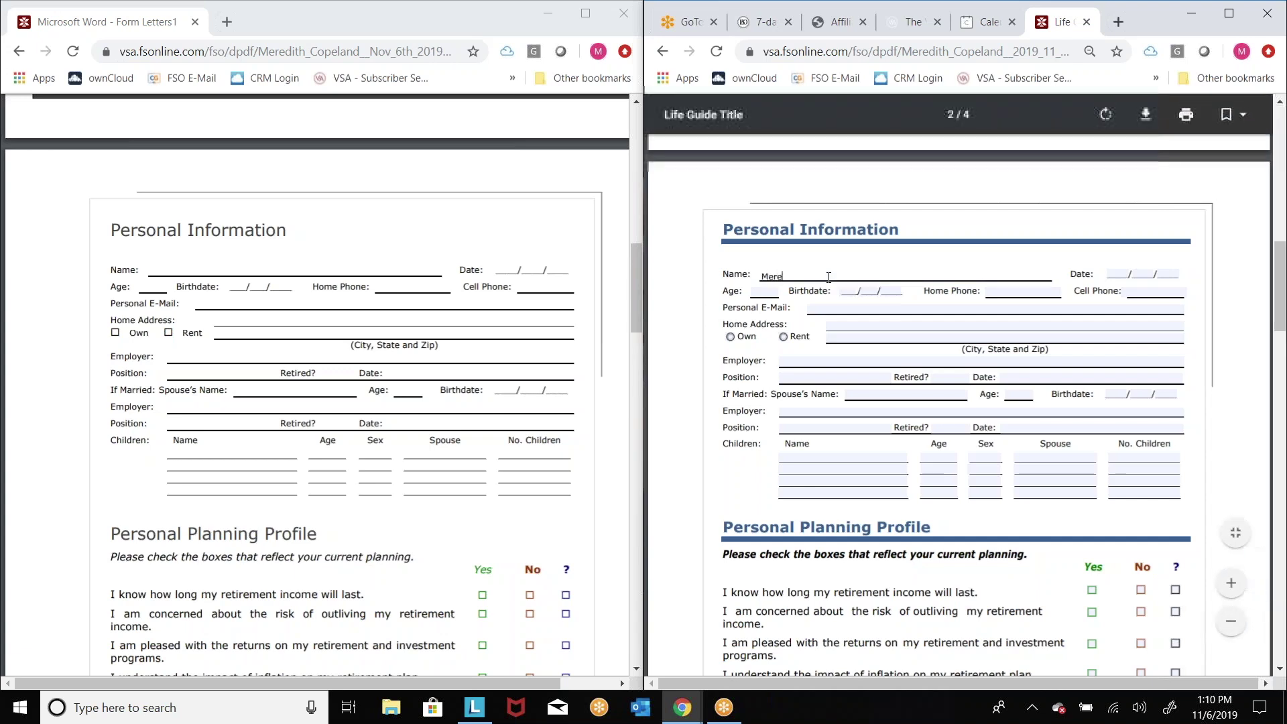
text(dith Pr)
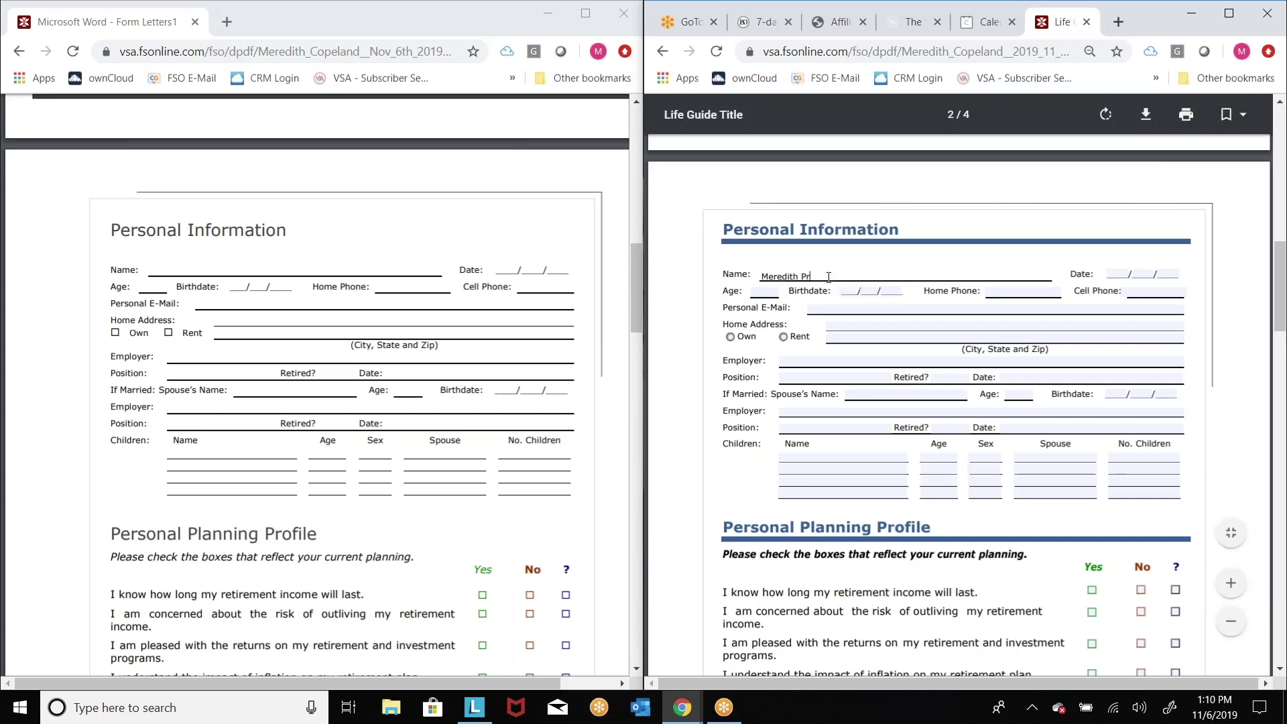
text(ospect)
click(1281, 242)
drag(1281, 241, 1284, 319)
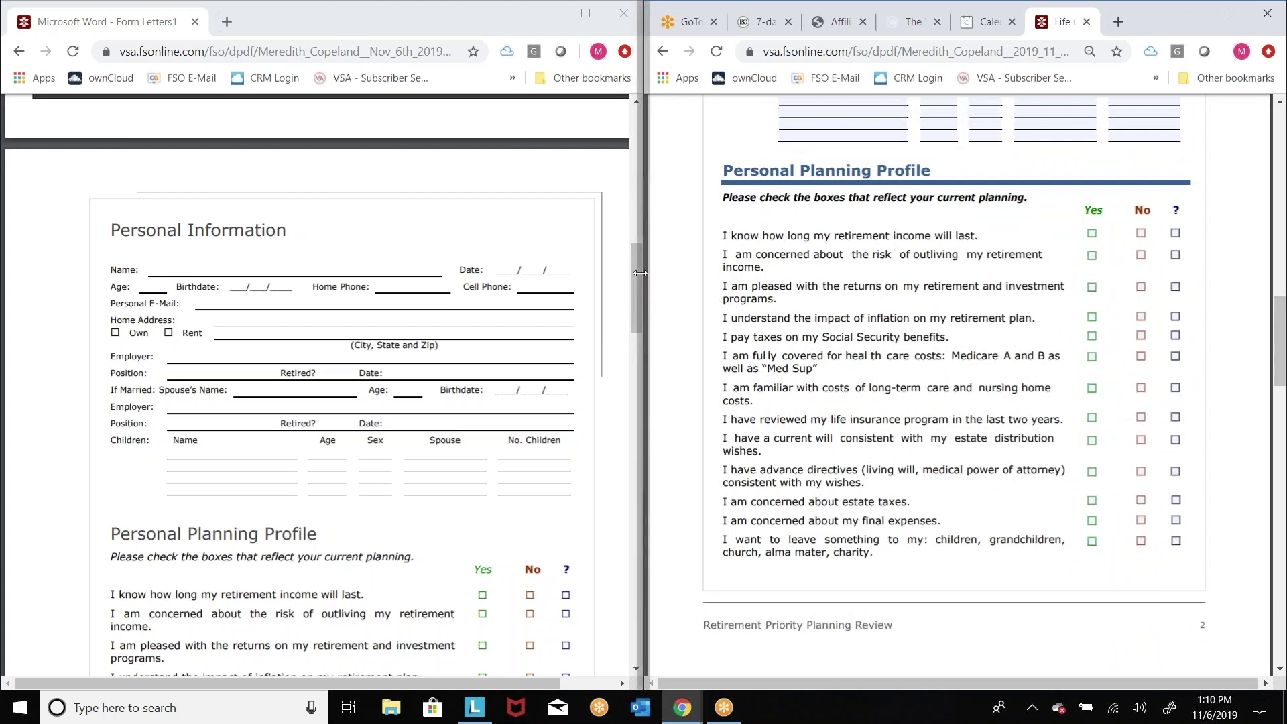
drag(634, 283, 654, 350)
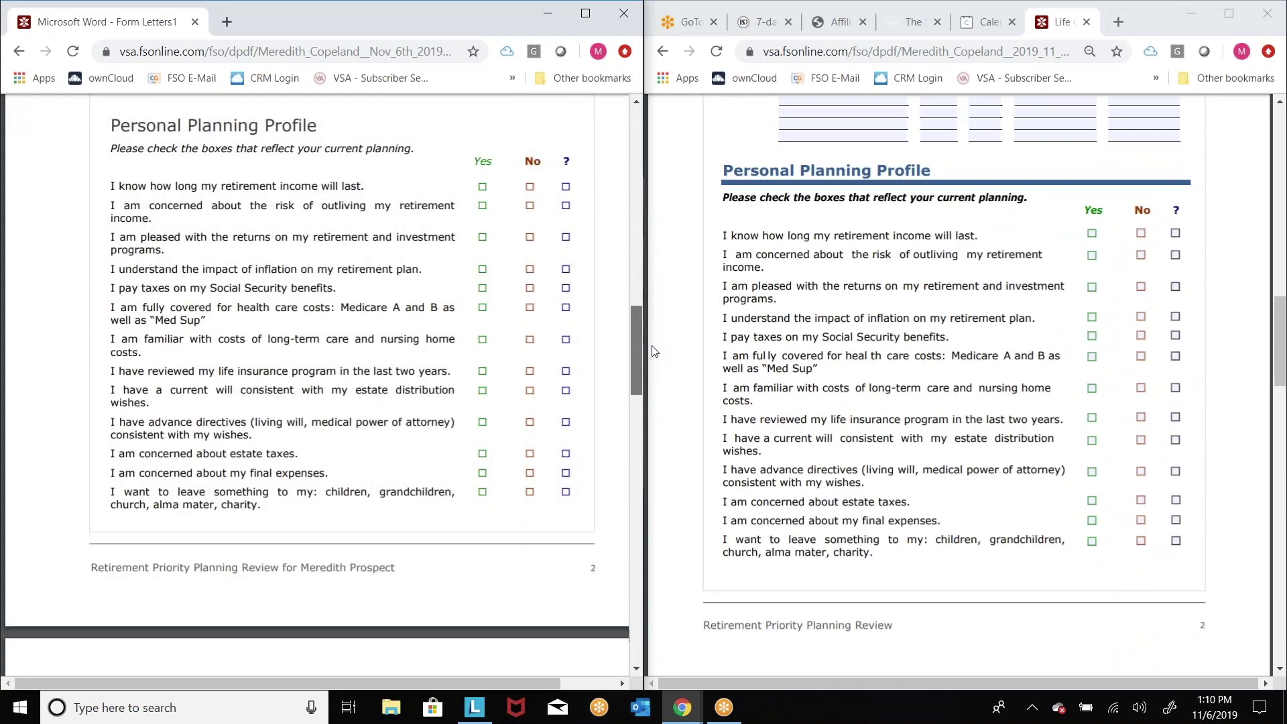
drag(653, 352, 652, 440)
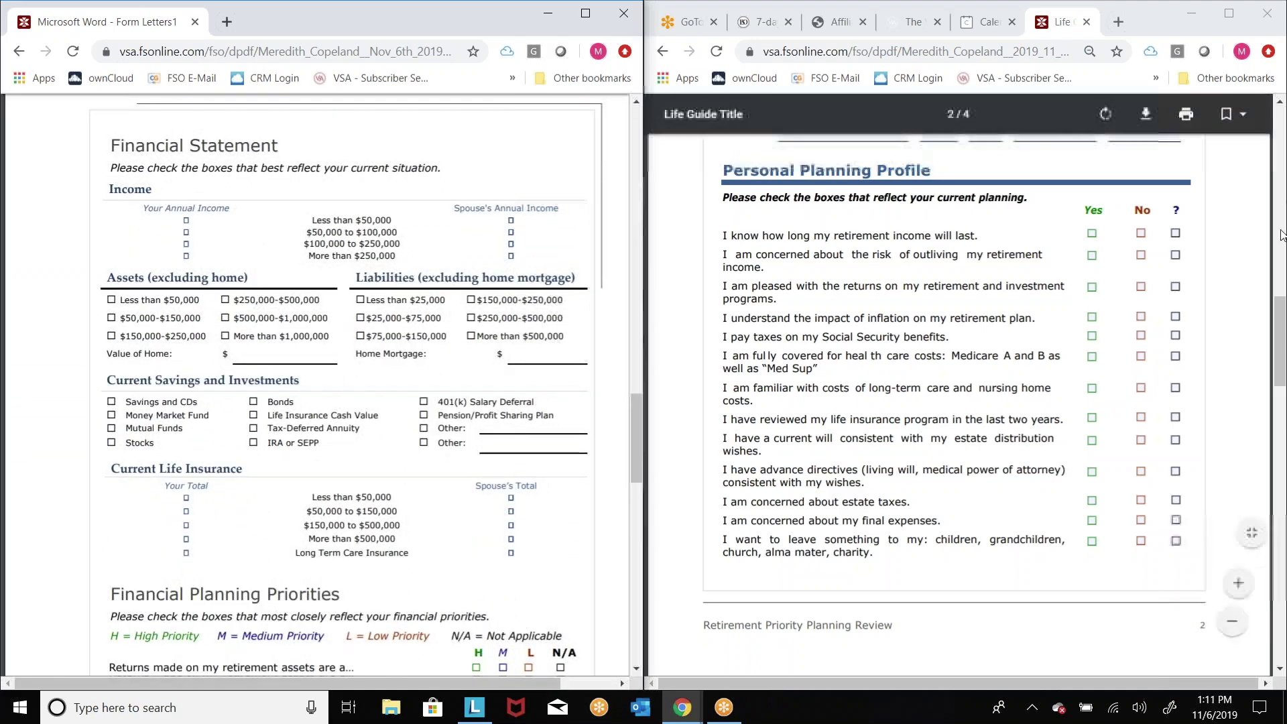
Mark Yes, No, Yes for the retirement income, outliving retirement and investment returns questions
click(1092, 233)
click(1092, 233)
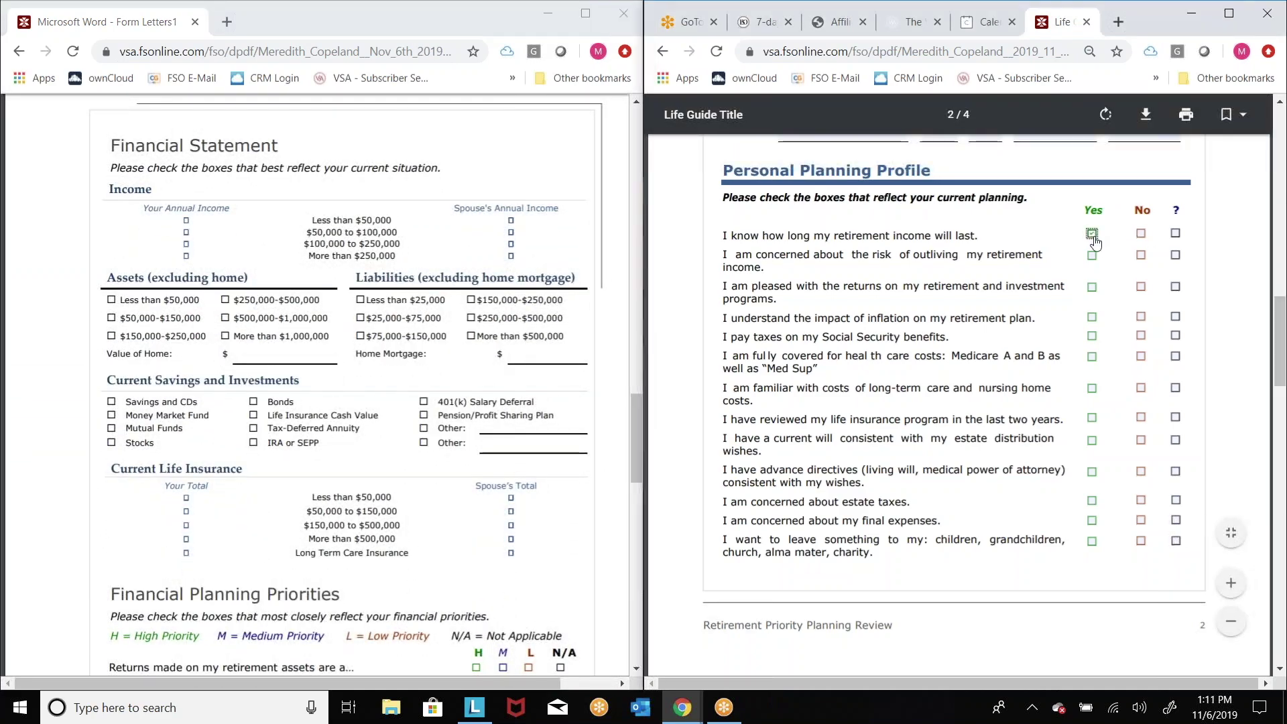
click(1141, 256)
click(1092, 287)
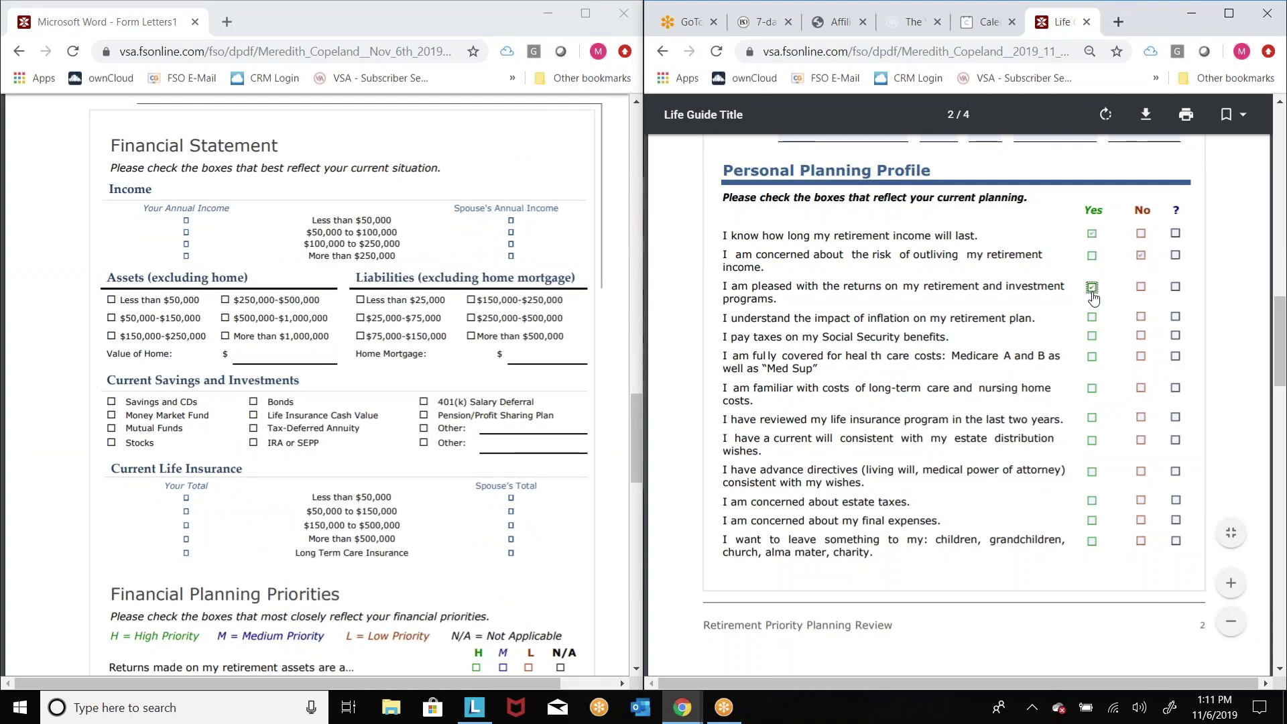
Show that the first Other field is fillable, then maximize the personalized PDF window
drag(644, 445, 645, 445)
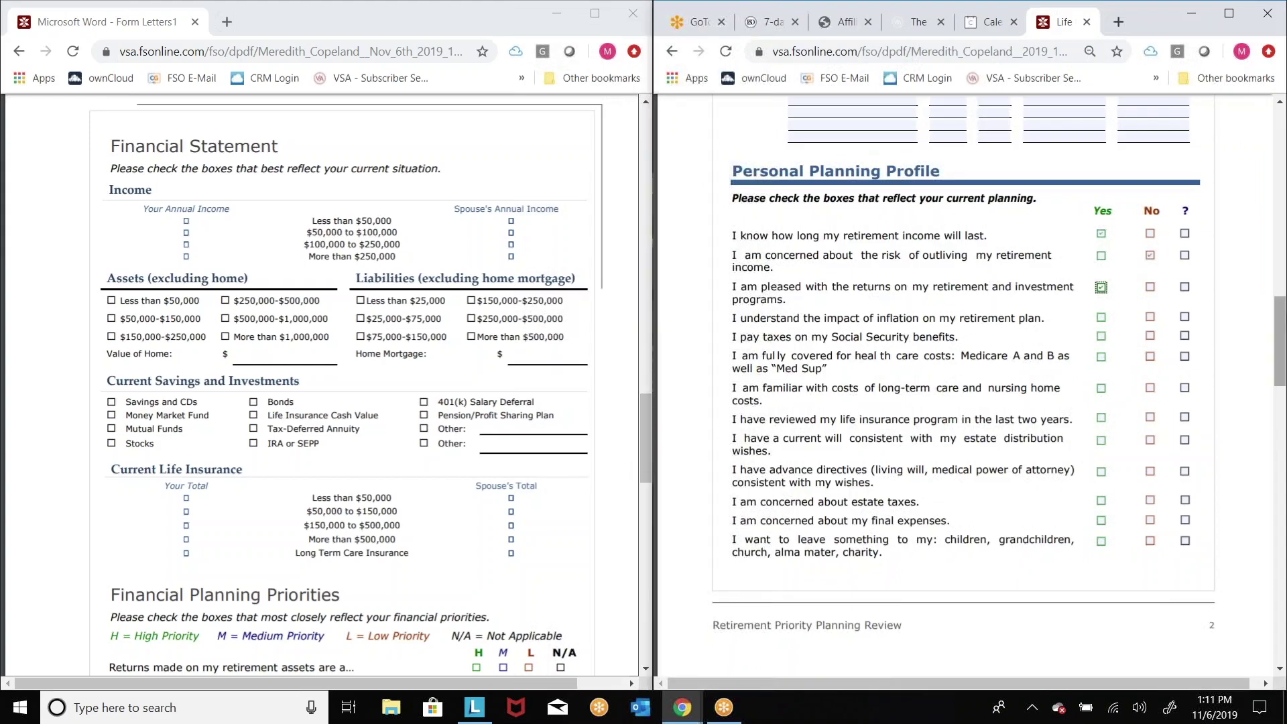
drag(1280, 317, 1280, 421)
click(1206, 373)
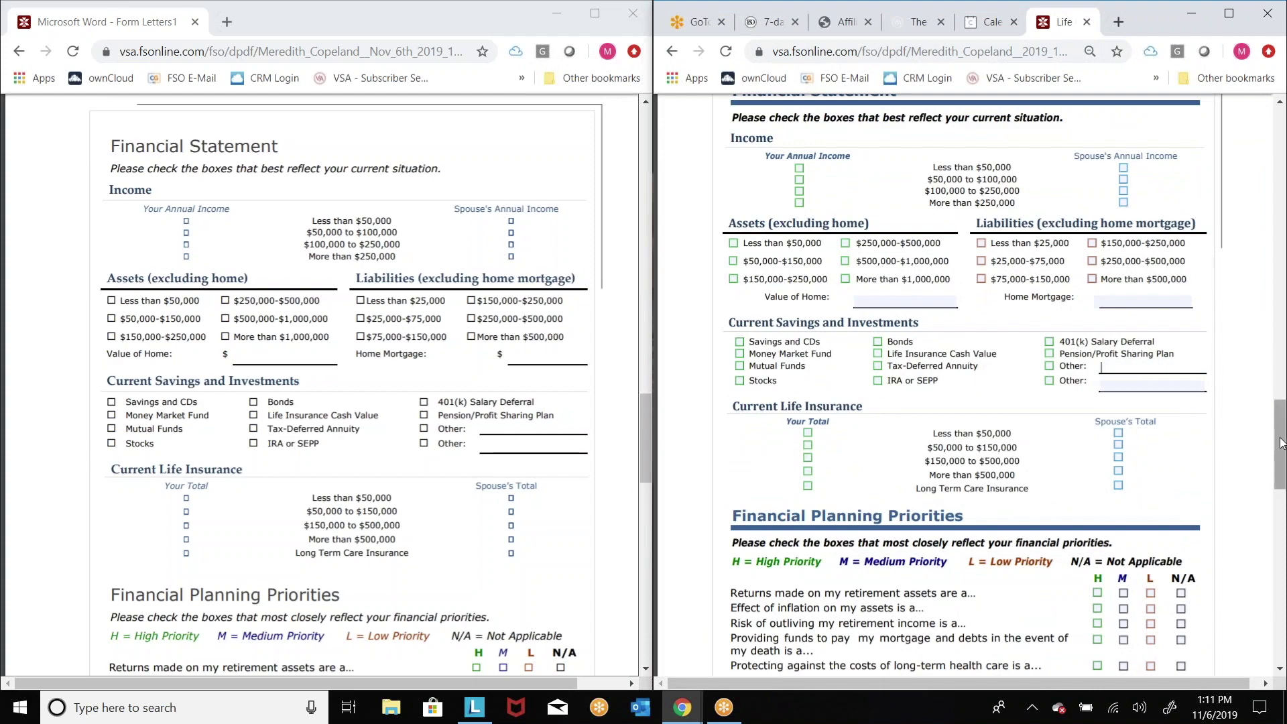
drag(1281, 442, 1284, 579)
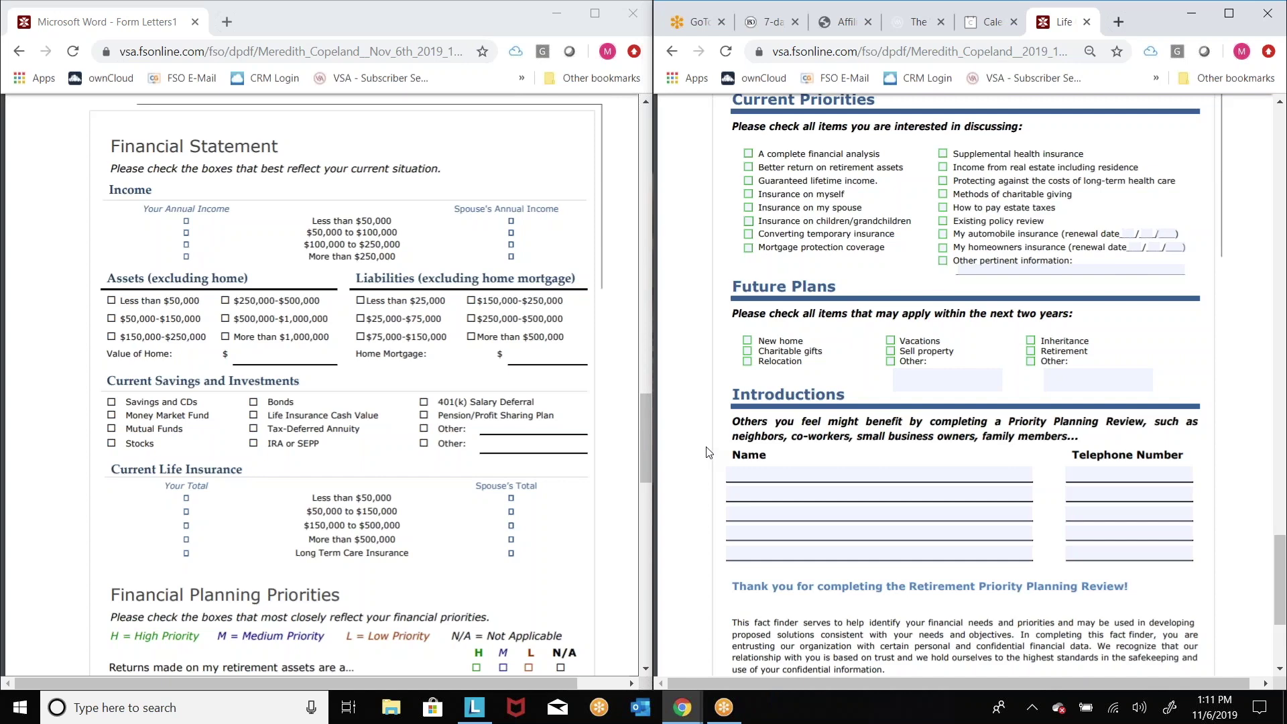
click(593, 21)
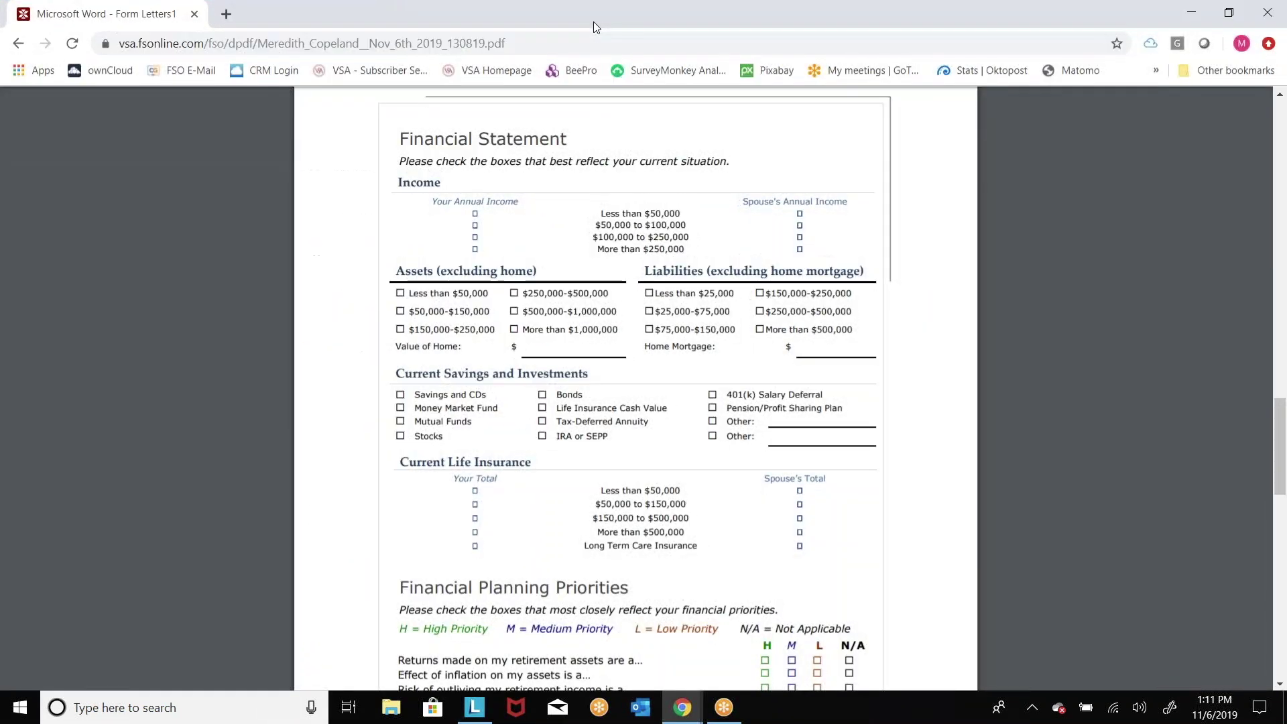
Go back from the personalized PDF to the Client Tools index
click(25, 49)
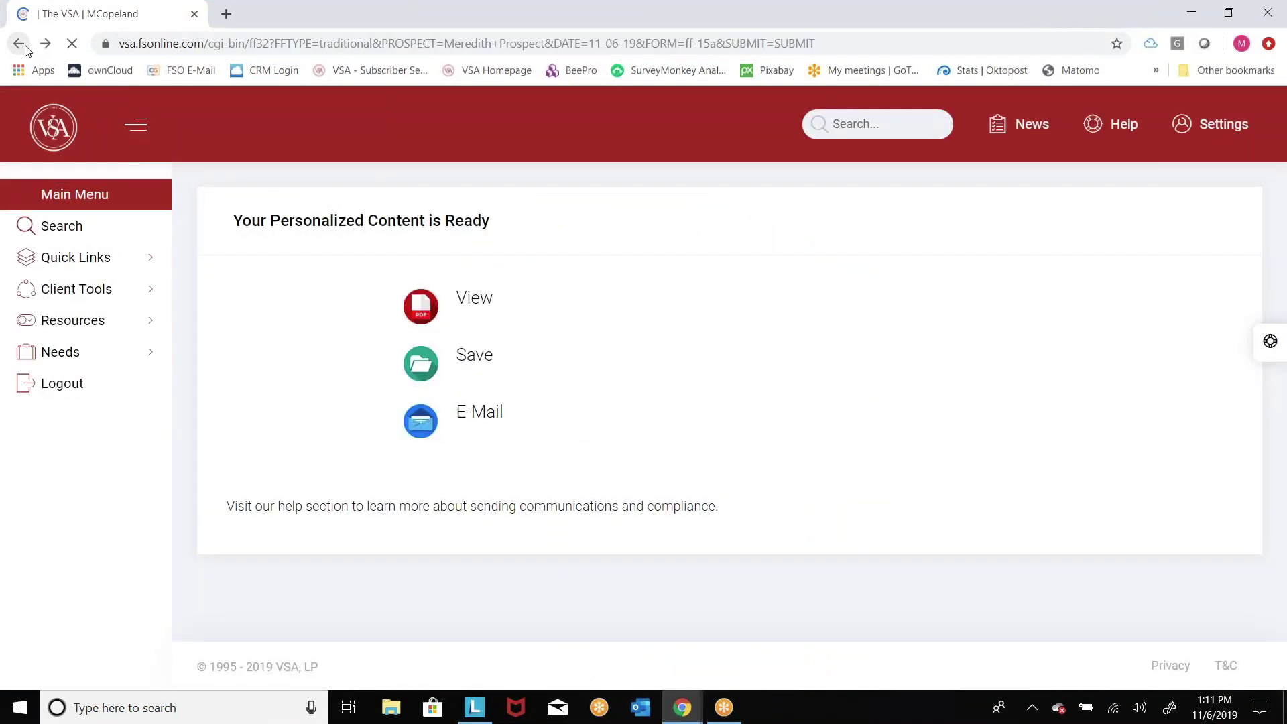
click(25, 49)
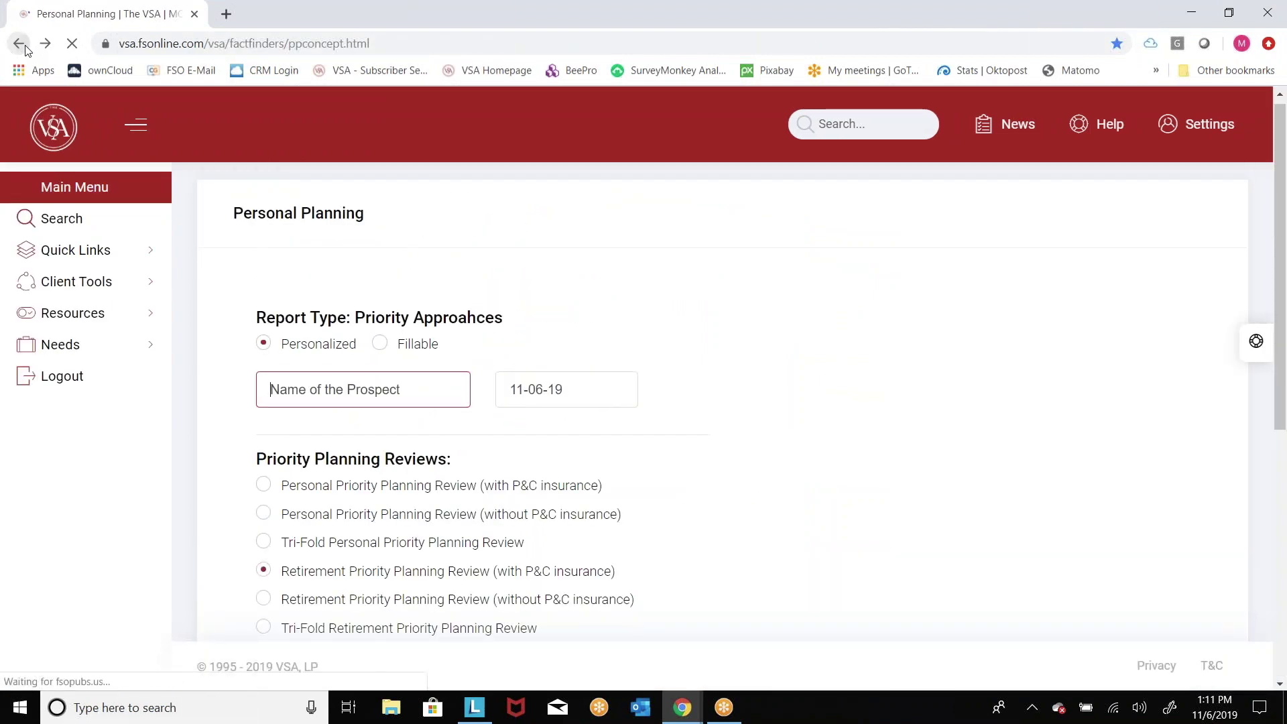
click(25, 49)
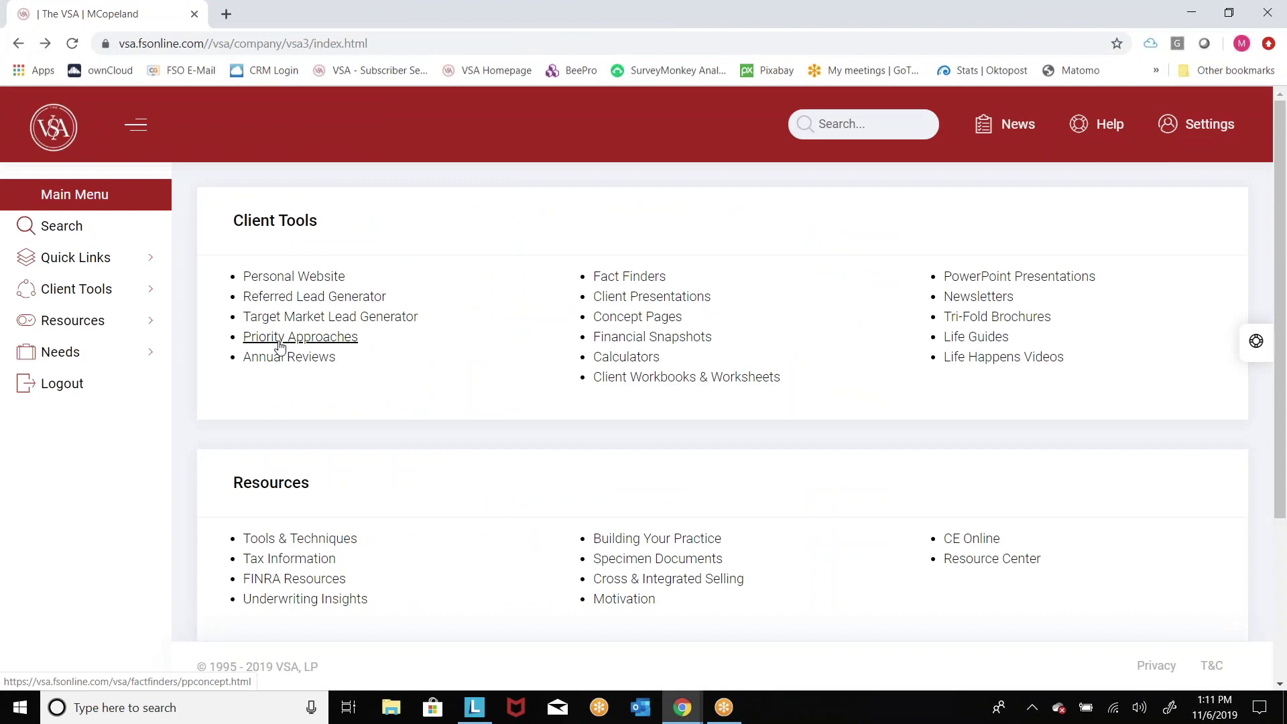
Preview the Annual Reviews page in Fillable, then Personalized mode, and return to Client Tools
click(285, 359)
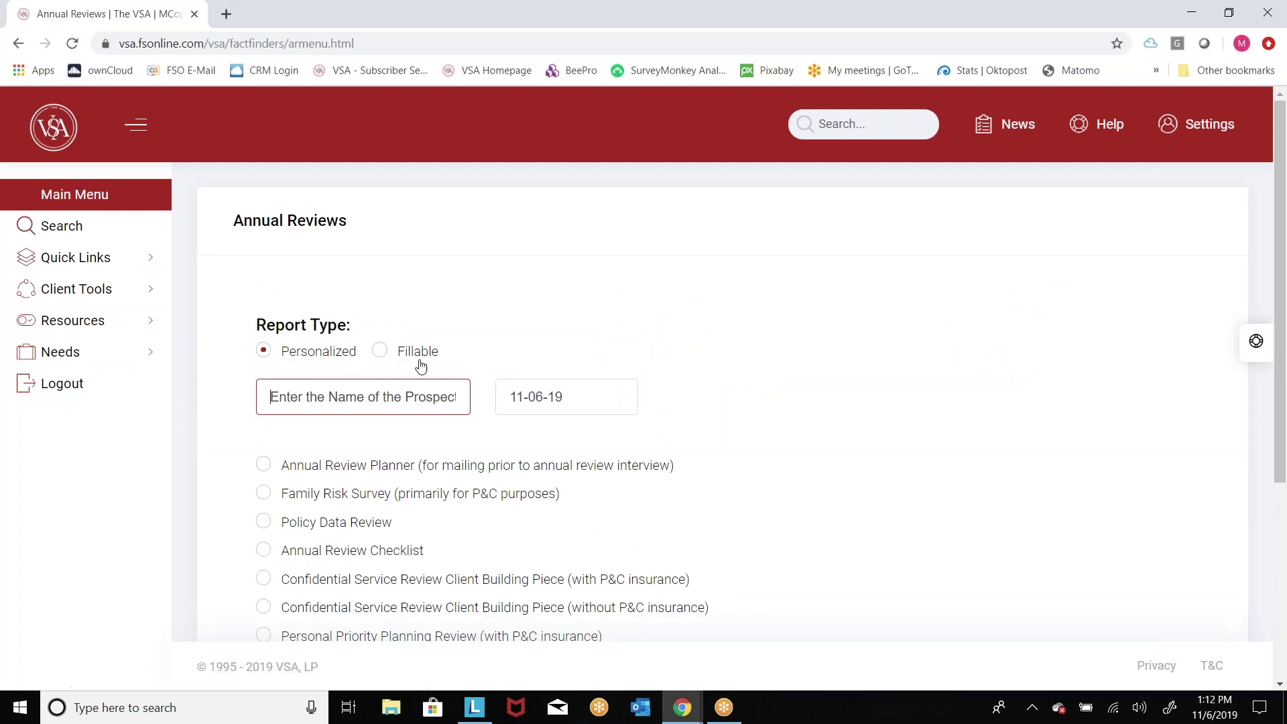
click(398, 356)
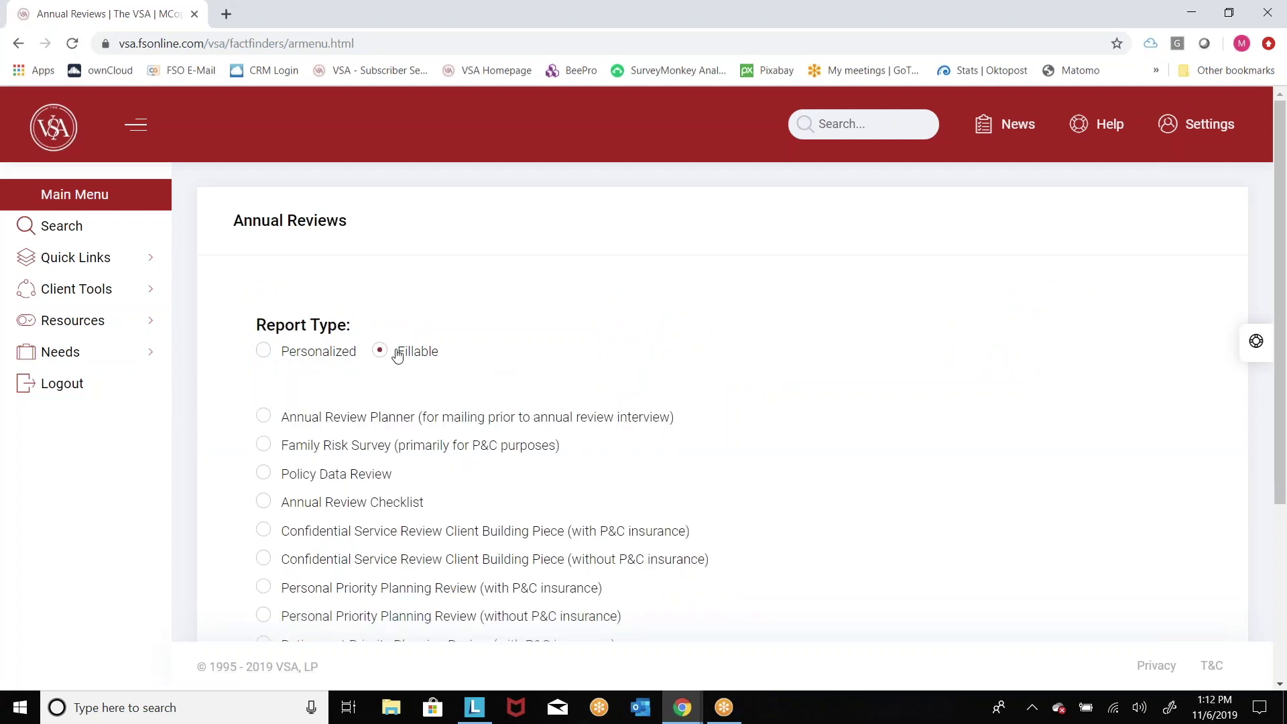
click(326, 352)
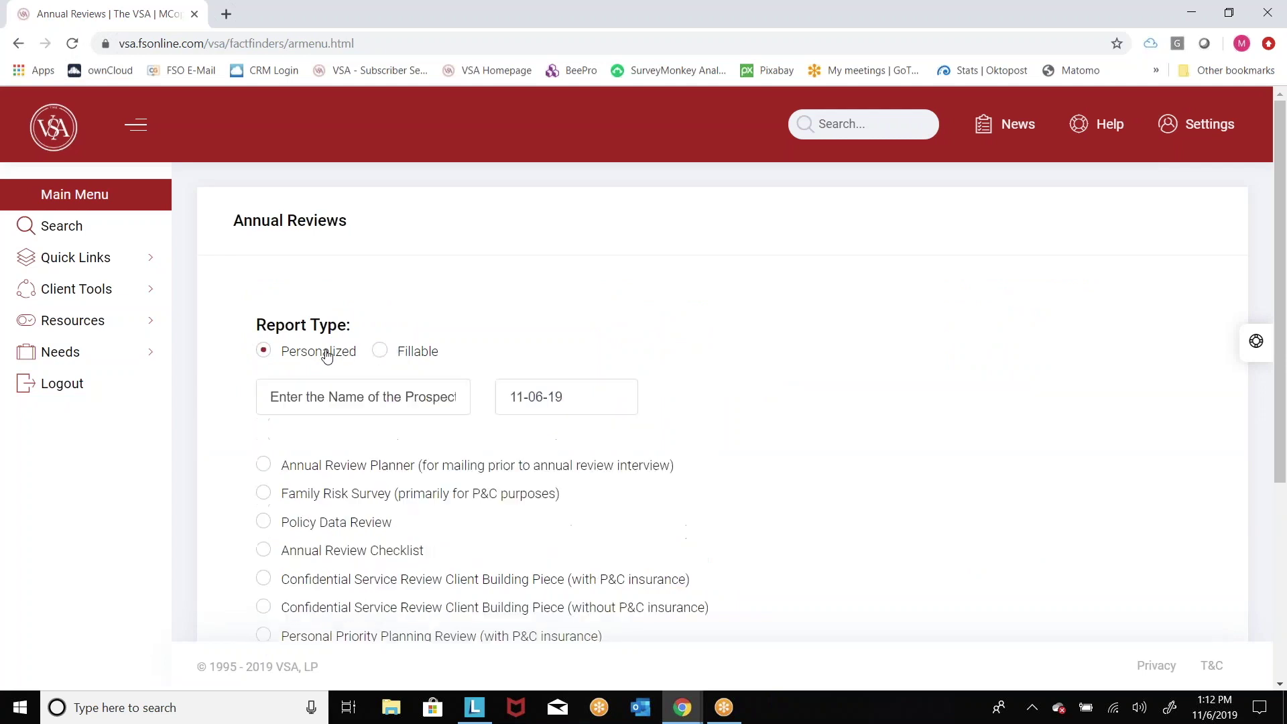
click(19, 44)
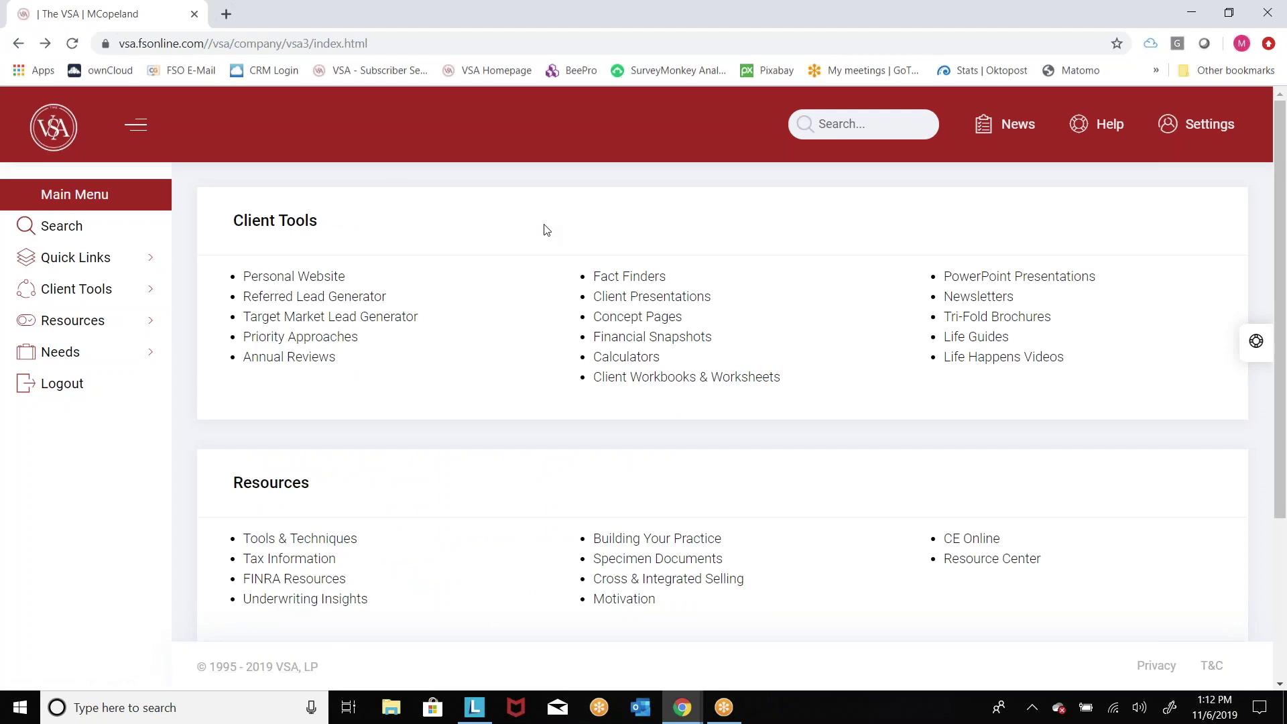
click(609, 278)
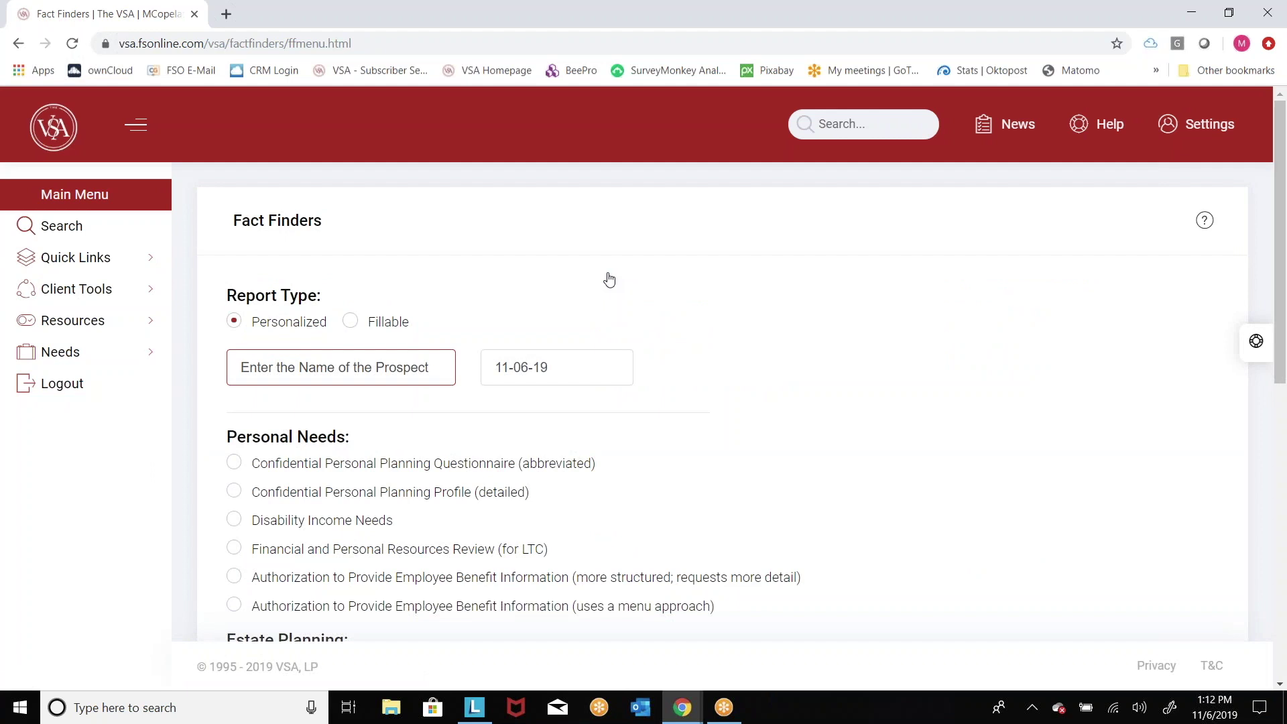
click(19, 50)
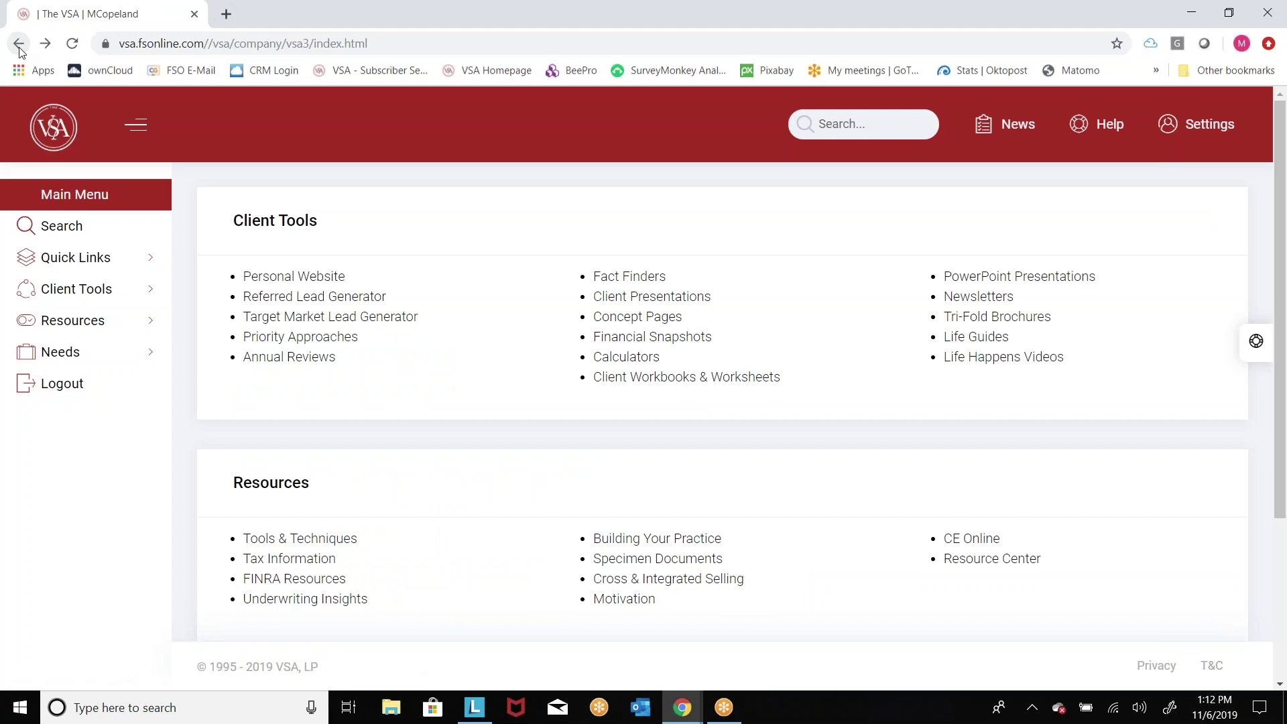
click(626, 323)
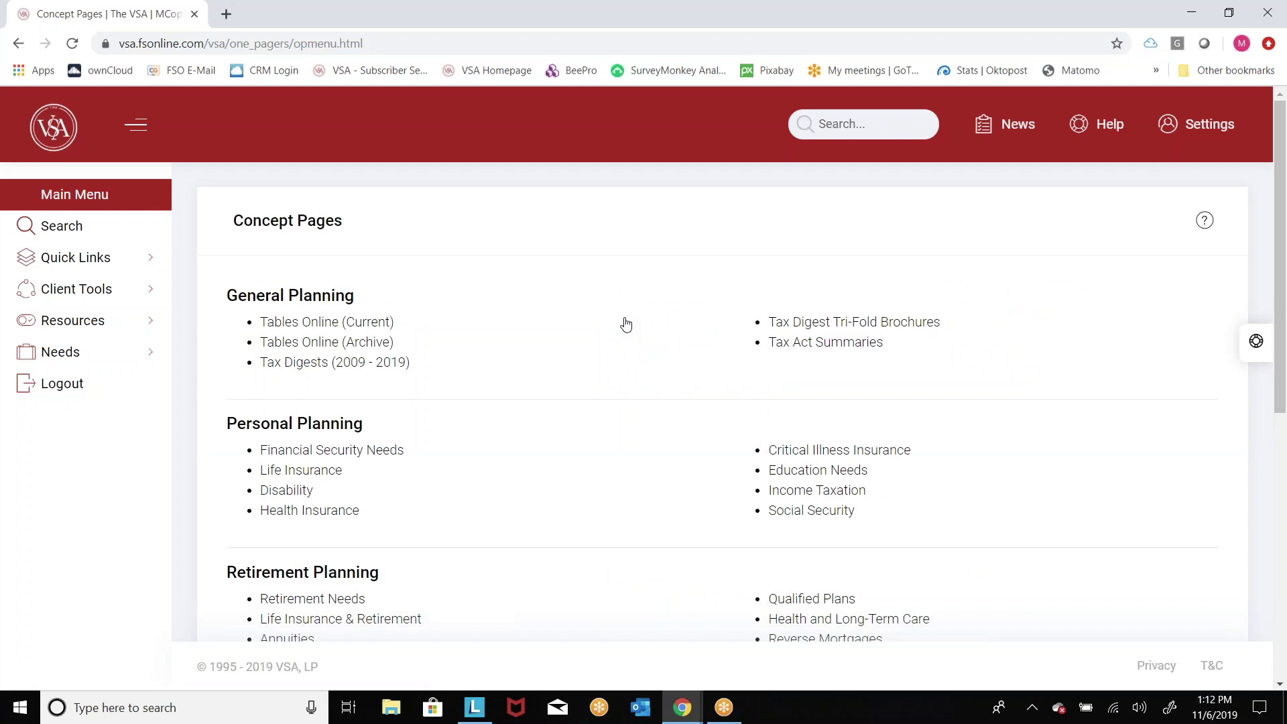
Open the Life Insurance concept pages, dismiss the name suggestions, and tick Life Insurance Company Safety
click(335, 481)
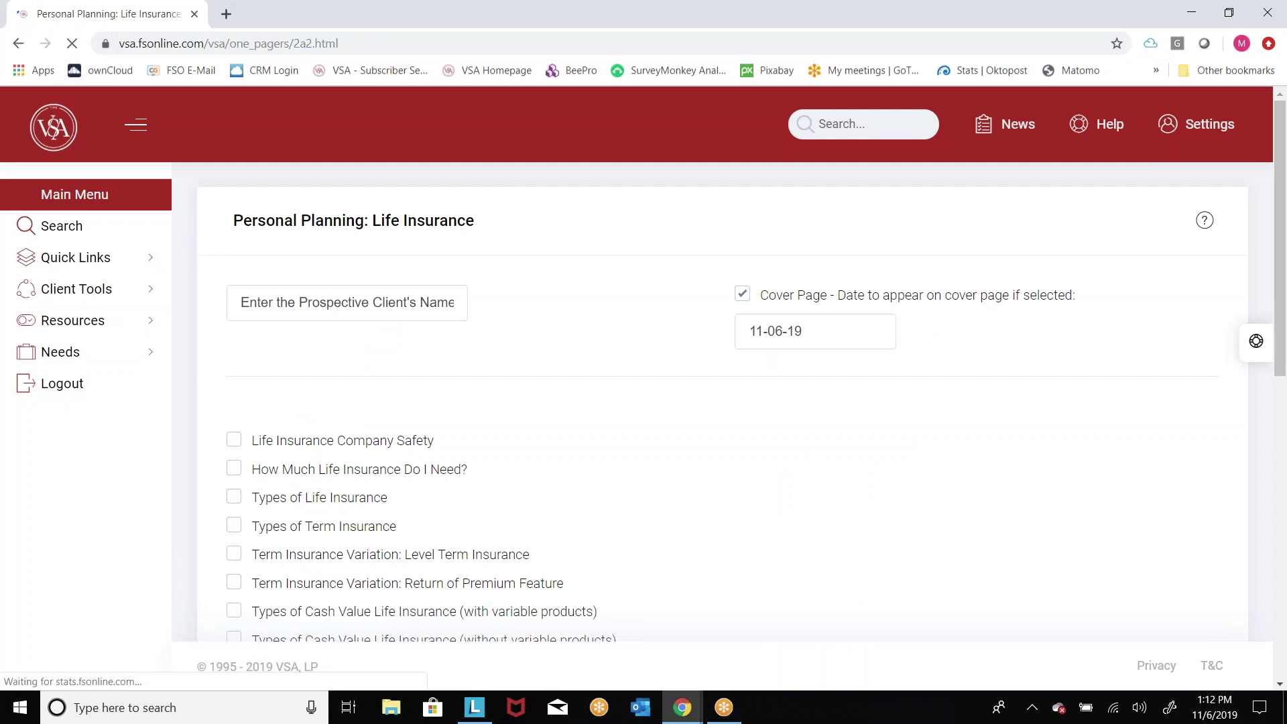
click(400, 303)
click(399, 304)
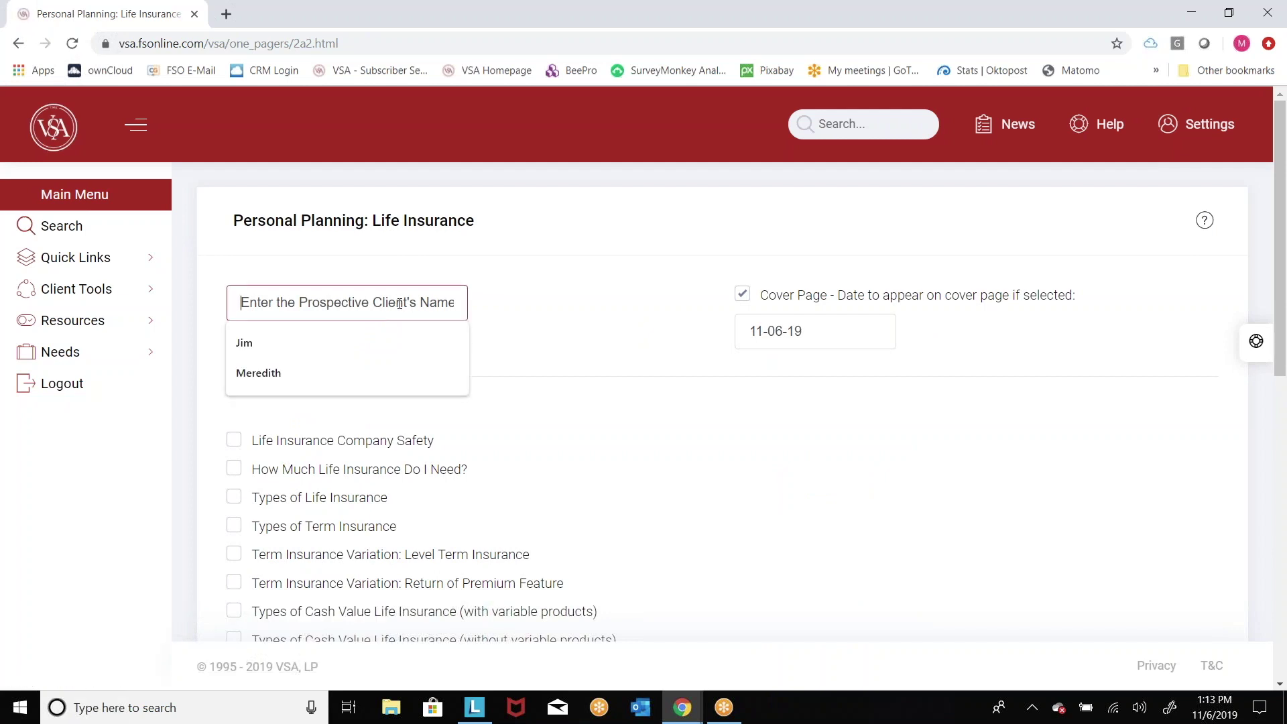
click(936, 374)
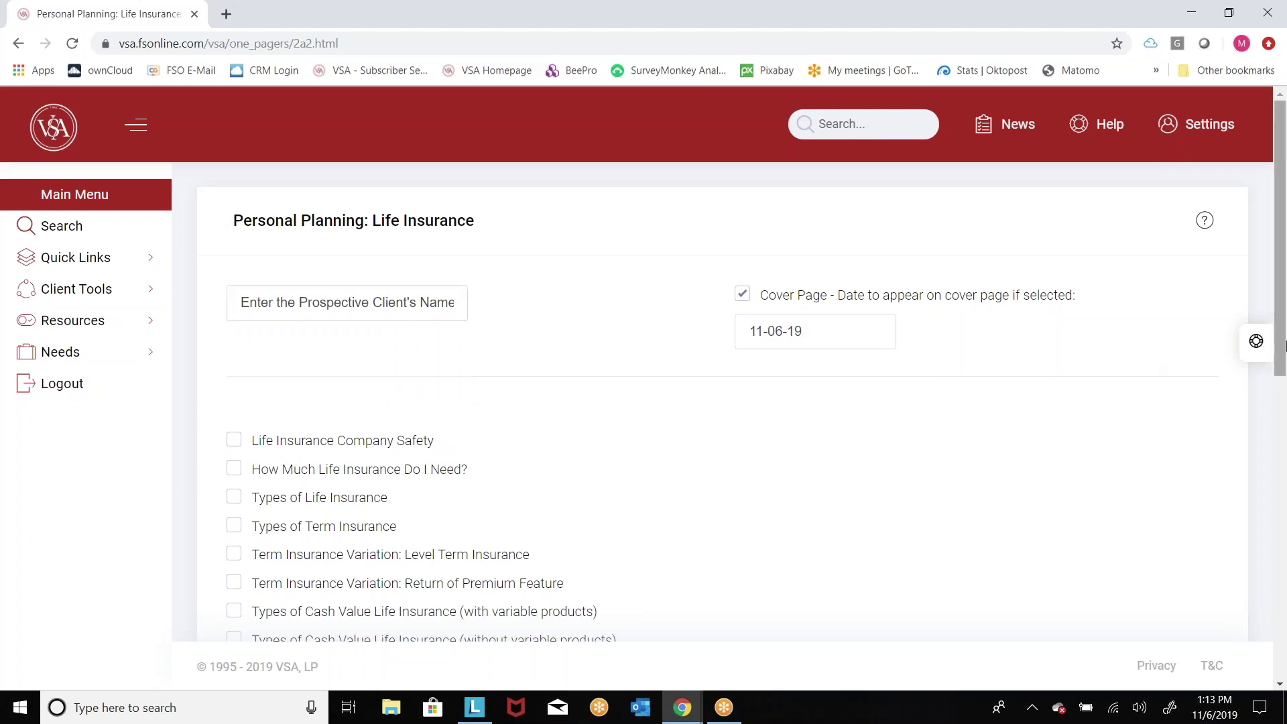
drag(1286, 346, 1286, 407)
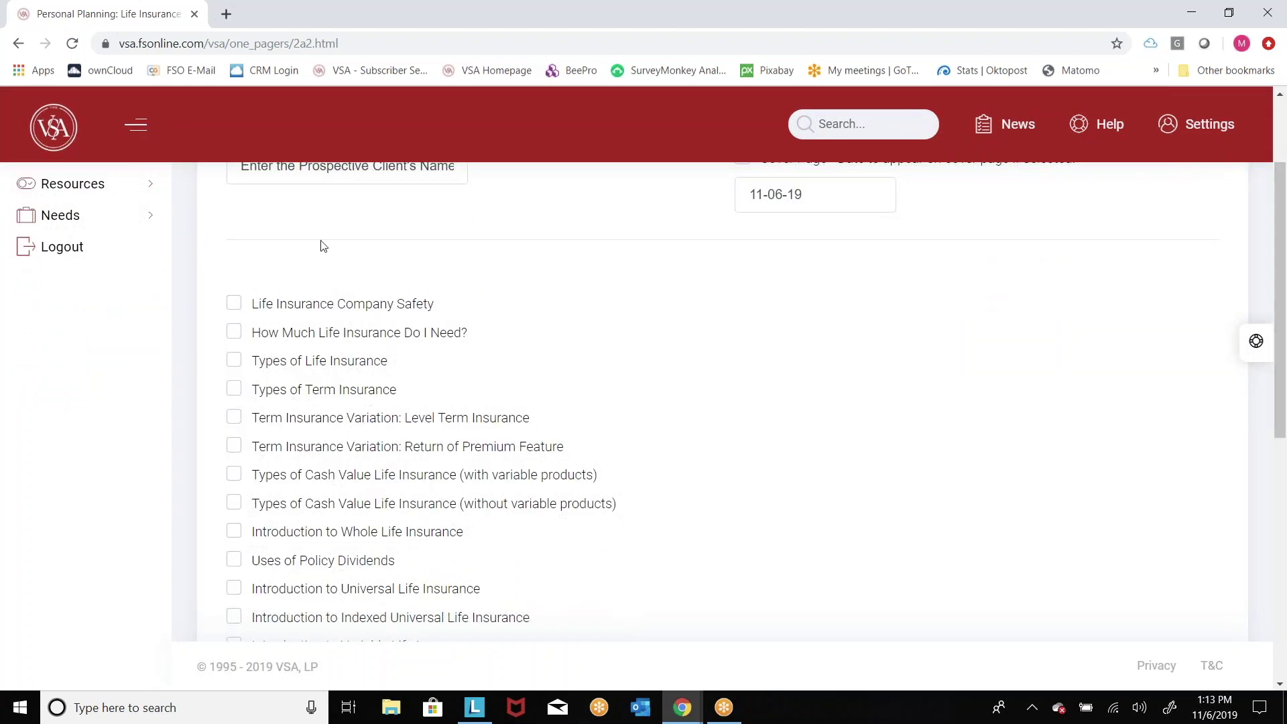
click(313, 310)
drag(1285, 349, 1286, 590)
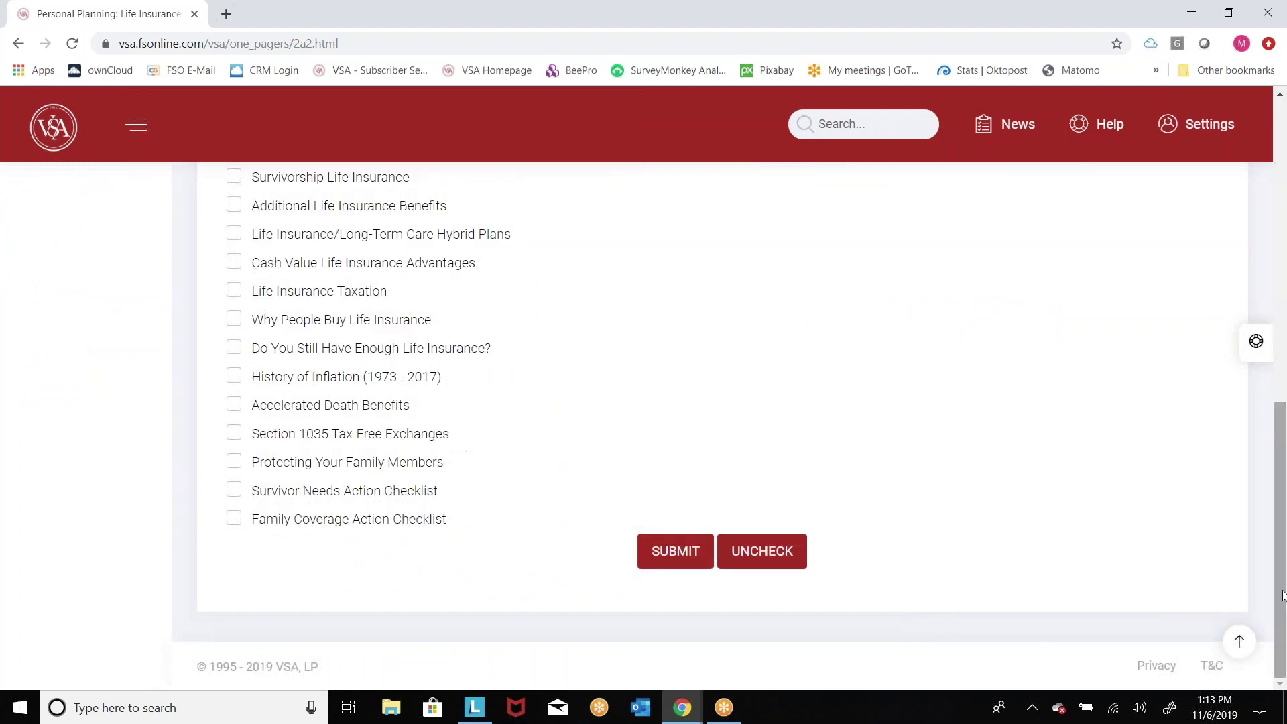
Submit the Life Insurance Company Safety selection and view the generated PDF with its cover page
click(666, 562)
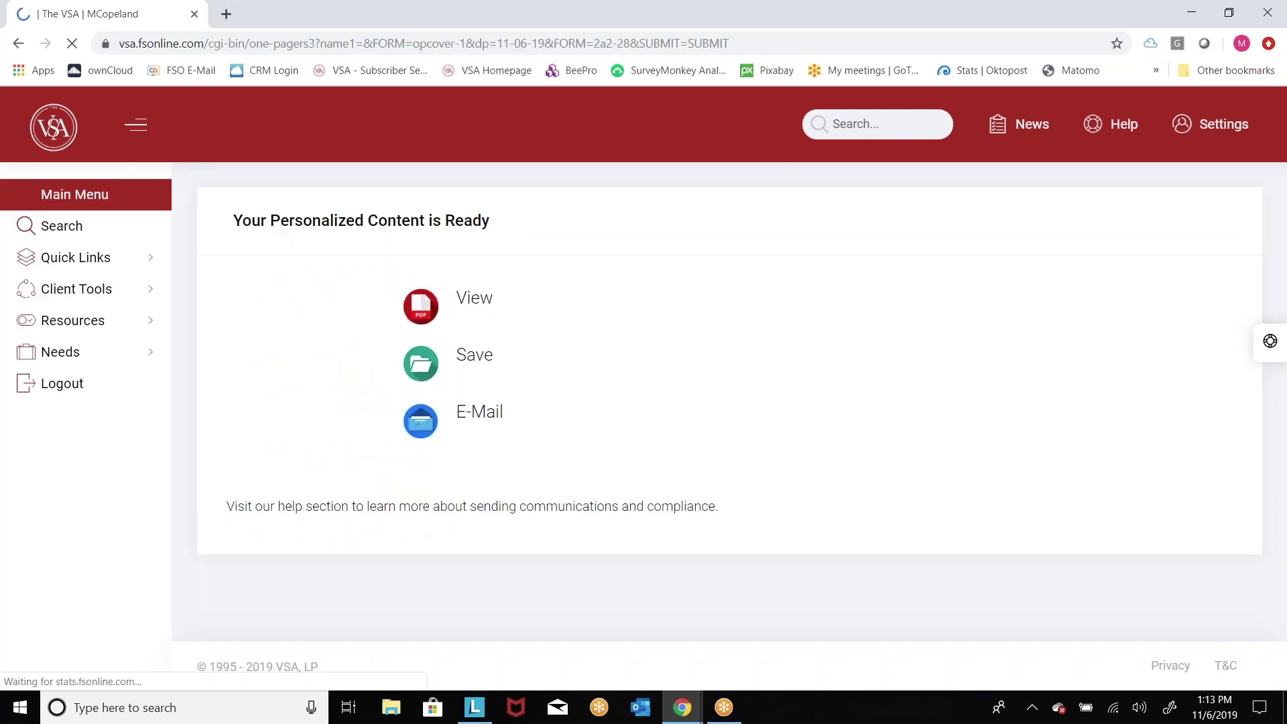
click(485, 309)
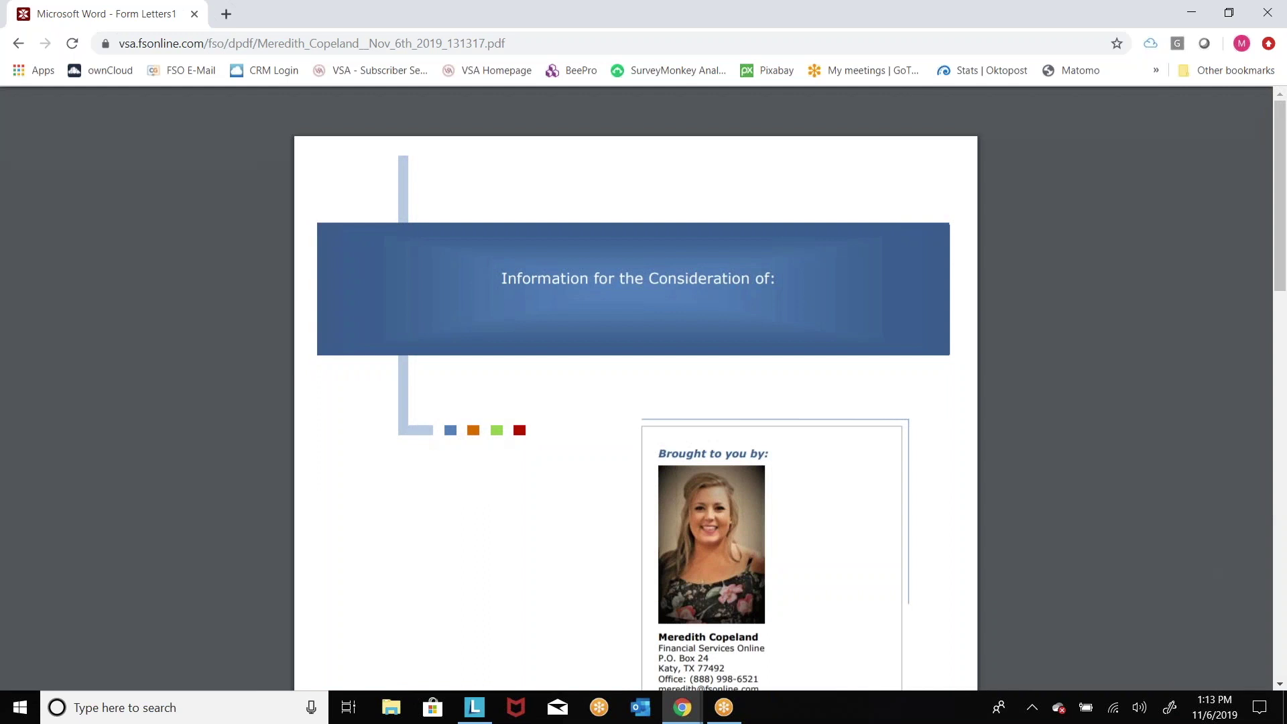
drag(1283, 171, 1284, 227)
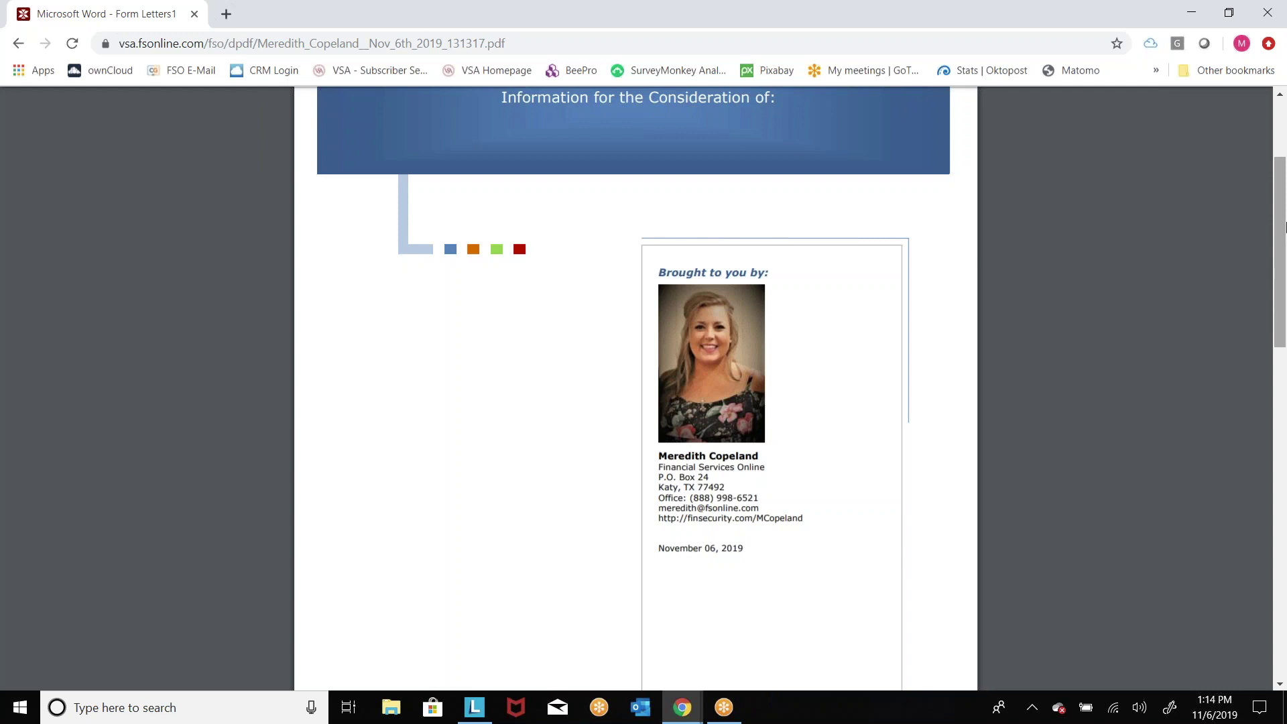
click(18, 45)
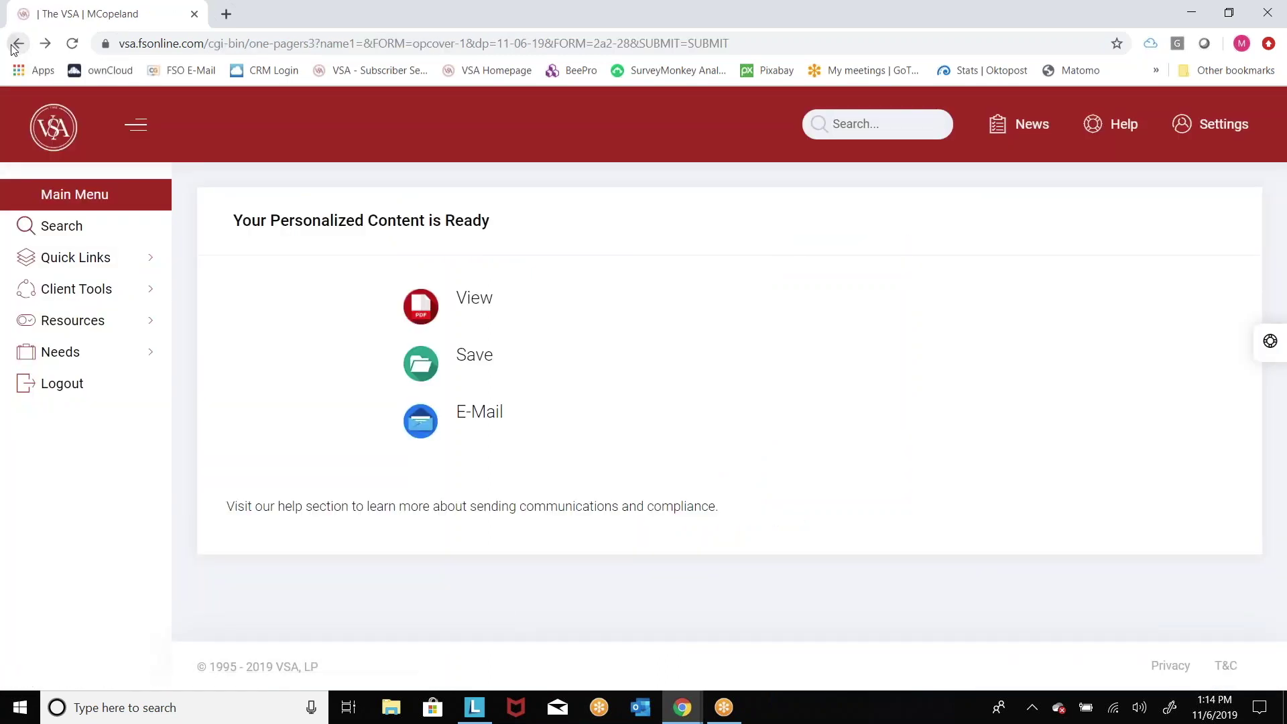
Return to the Life Insurance checklist, scroll to its top, then go back to the main menu page
click(15, 45)
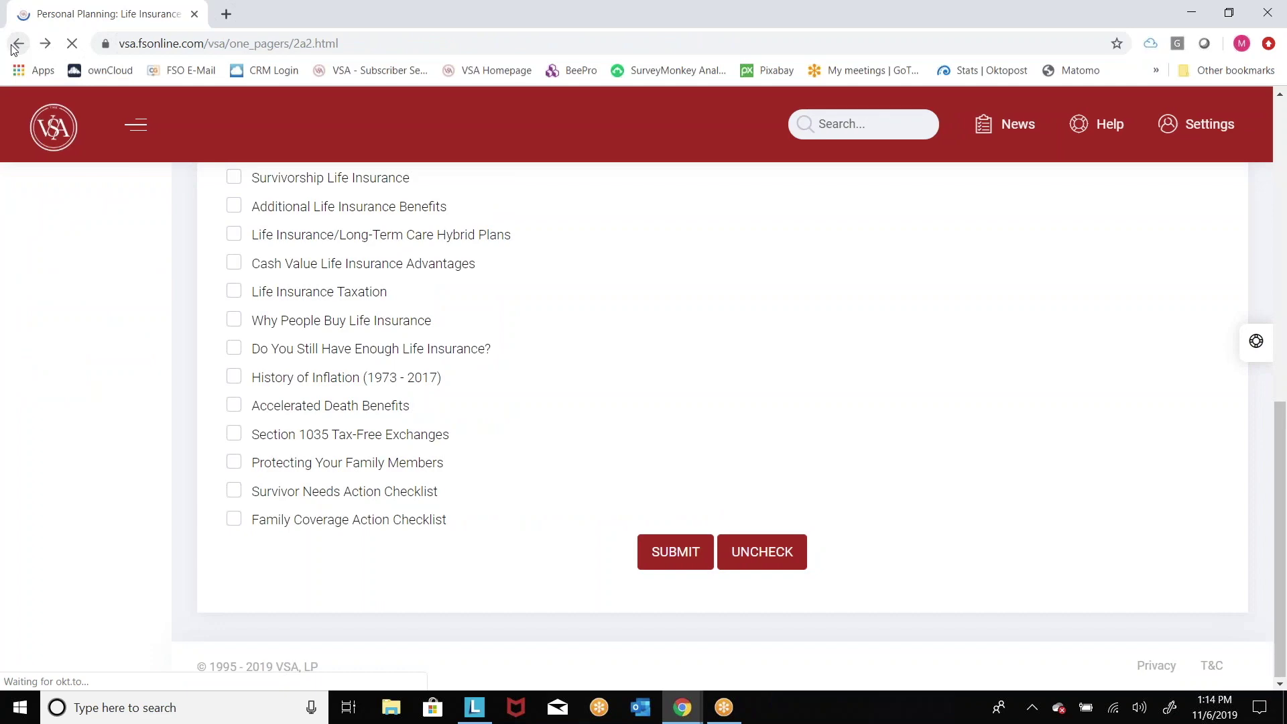
drag(1283, 422, 1283, 124)
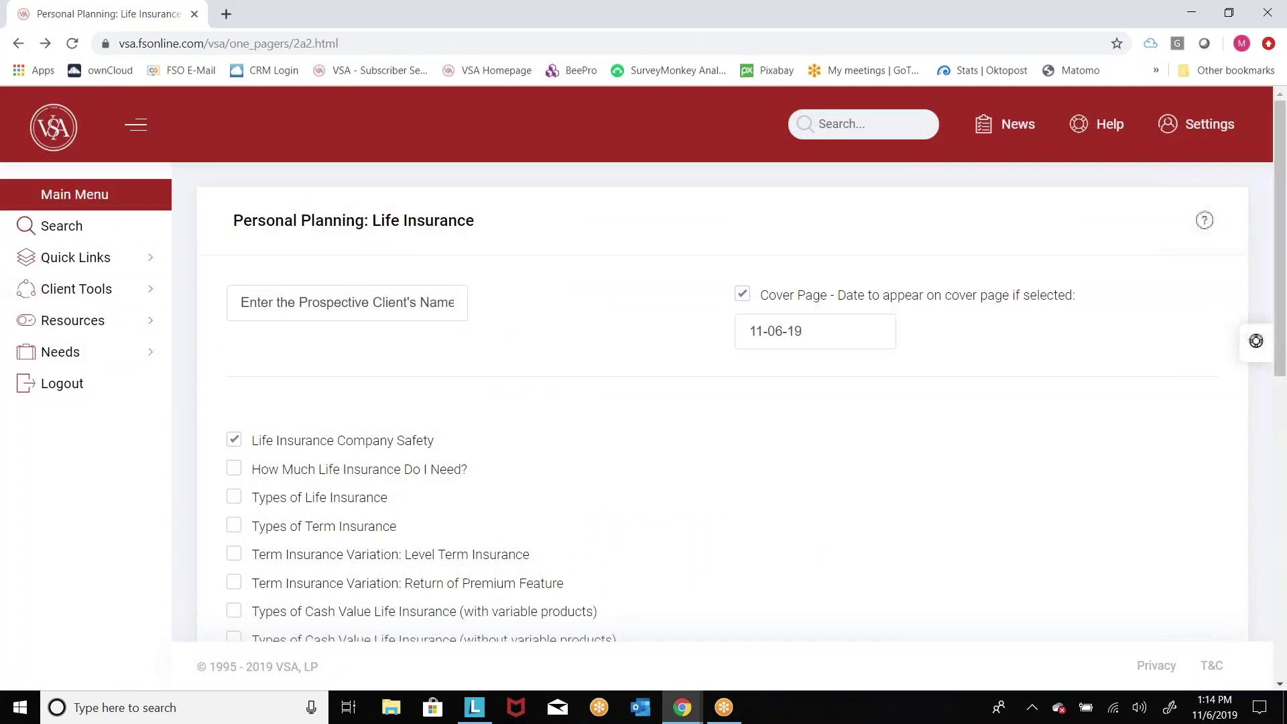
click(75, 207)
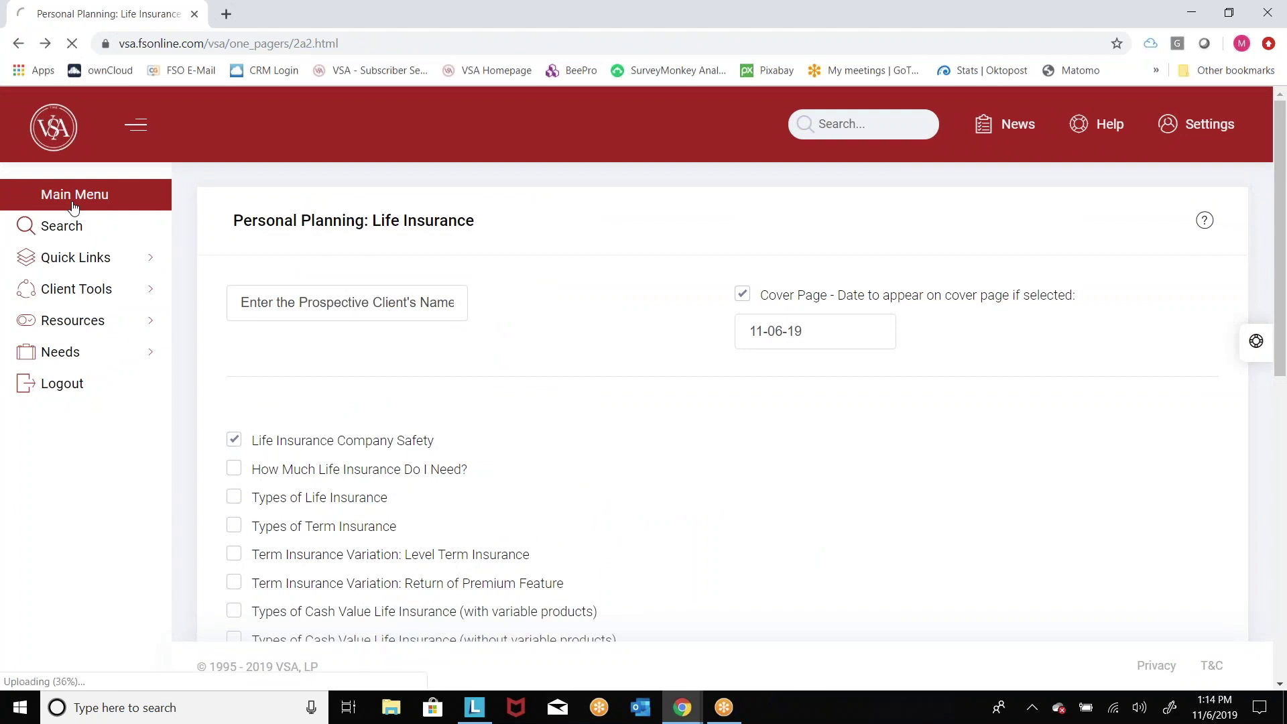